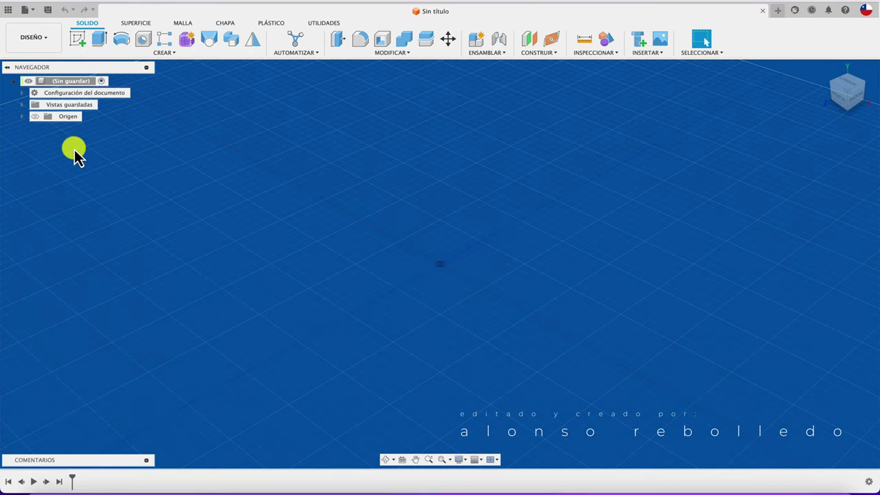
# - Make the Origen planes and axes visible in the Browser
pyautogui.click(35, 116)
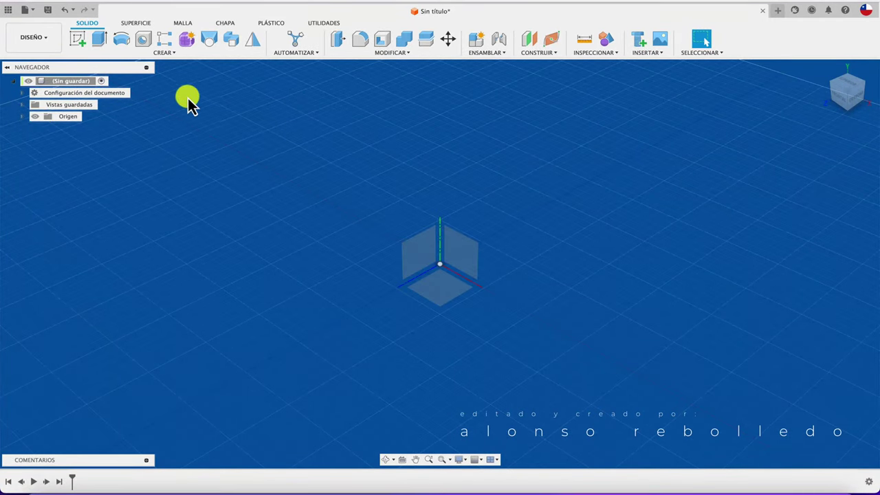
# - Sketch a centre-diameter circle at the origin on the front plane
pyautogui.click(82, 39)
pyautogui.click(456, 251)
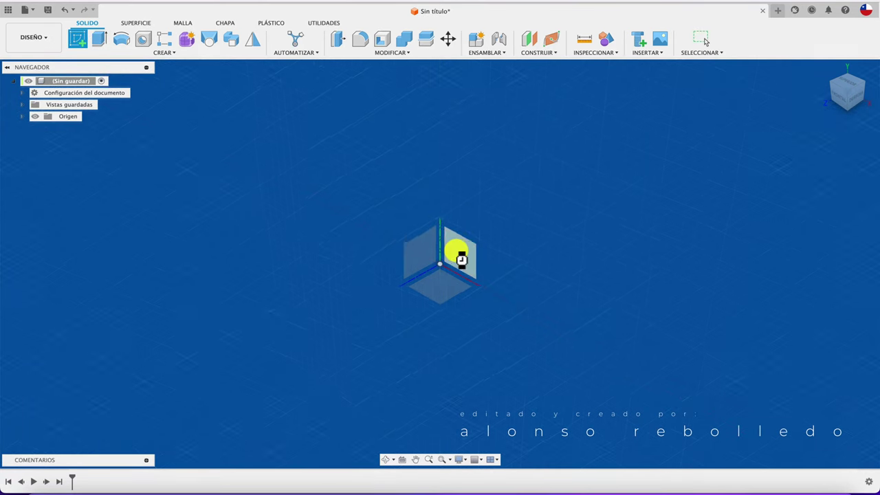
pyautogui.press('c')
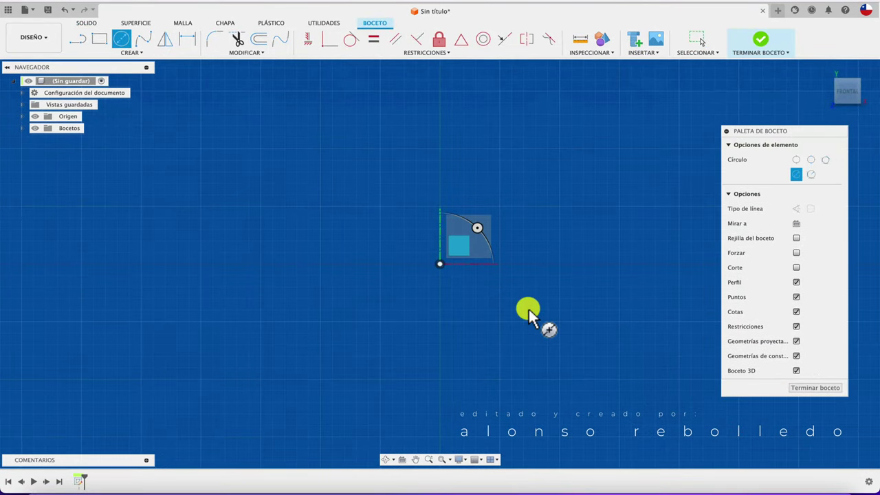
pyautogui.click(440, 264)
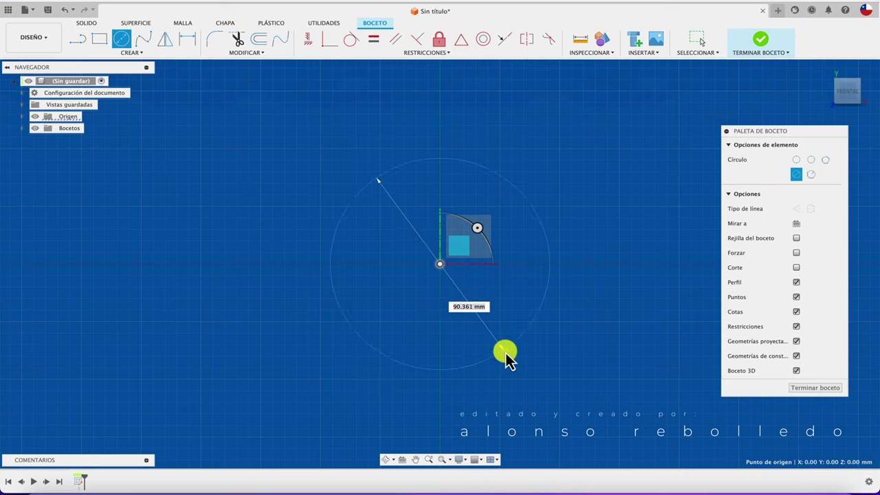
pyautogui.click(480, 324)
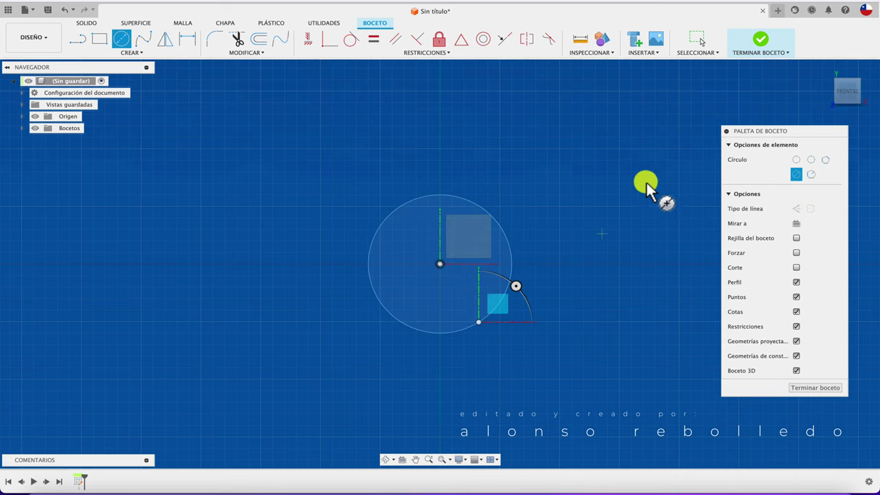
pyautogui.click(767, 48)
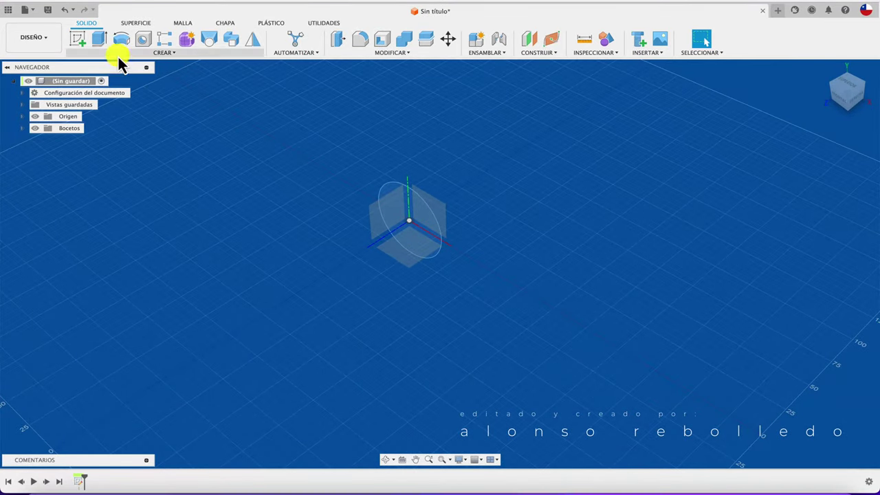
# - Extrude the circle 118.749 mm into a cylinder body
pyautogui.click(100, 40)
pyautogui.moveTo(402, 234); pyautogui.dragTo(256, 309)
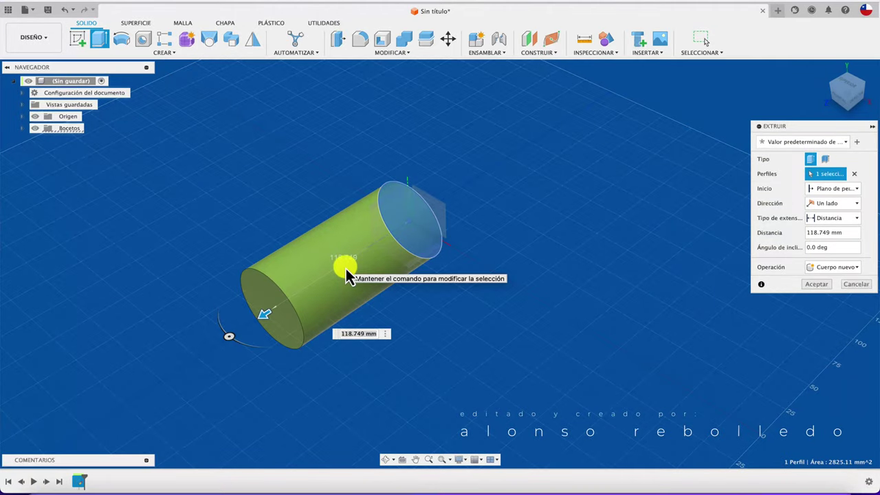
pyautogui.click(814, 286)
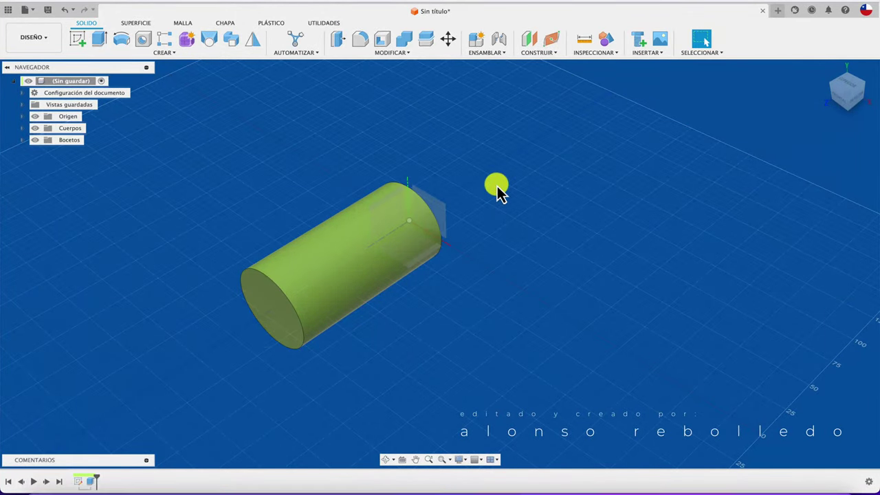
pyautogui.scroll(-3, 498, 191)
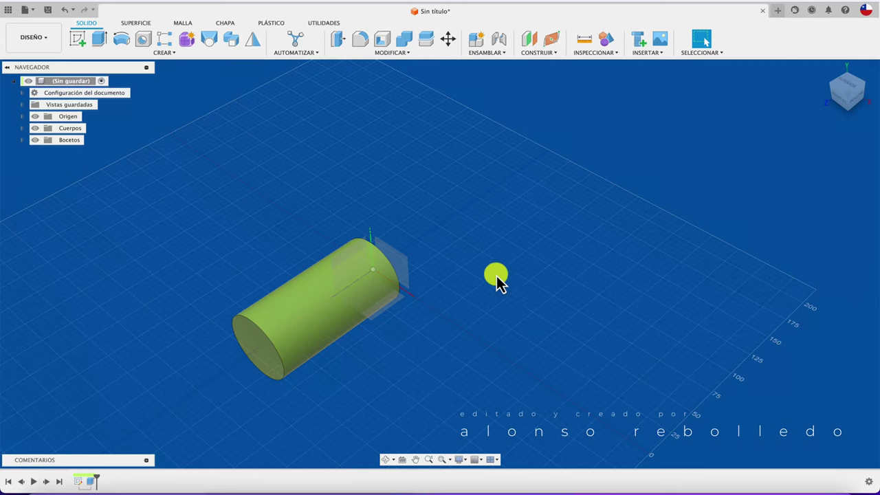
# - Create offset construction plane Plano1 at -242.833 mm from the XY plane
pyautogui.click(529, 41)
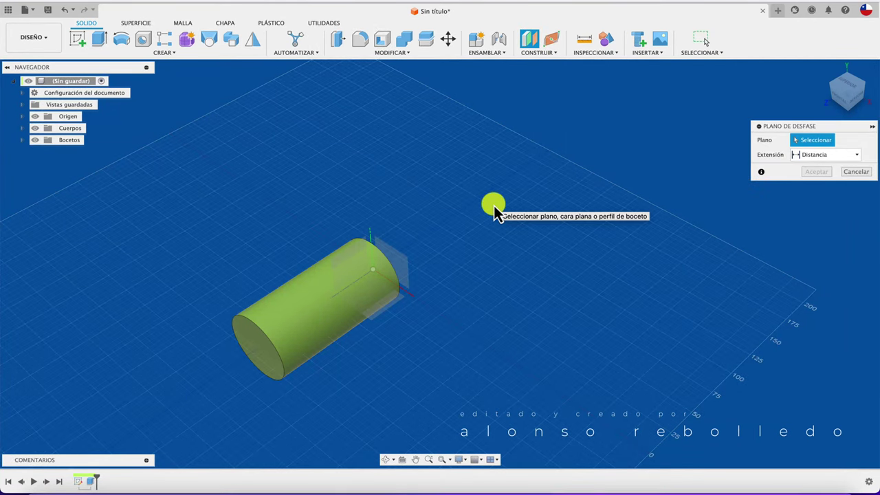
pyautogui.click(401, 264)
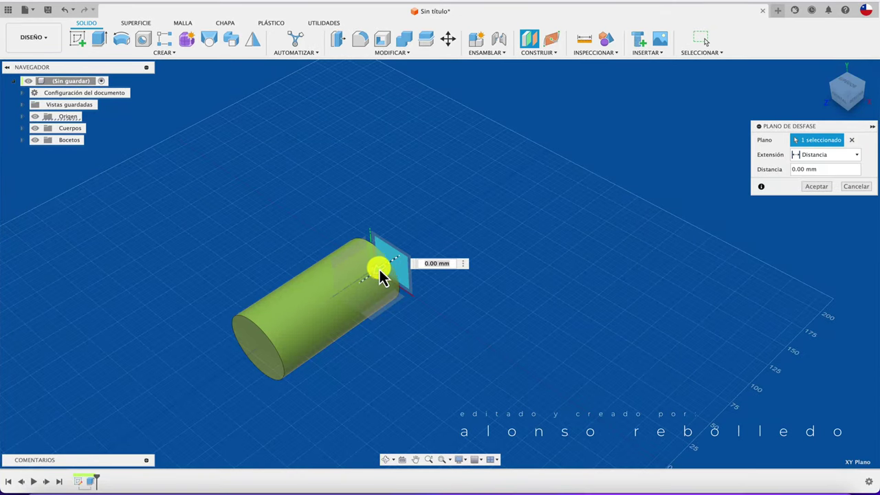
pyautogui.moveTo(379, 274); pyautogui.dragTo(589, 162)
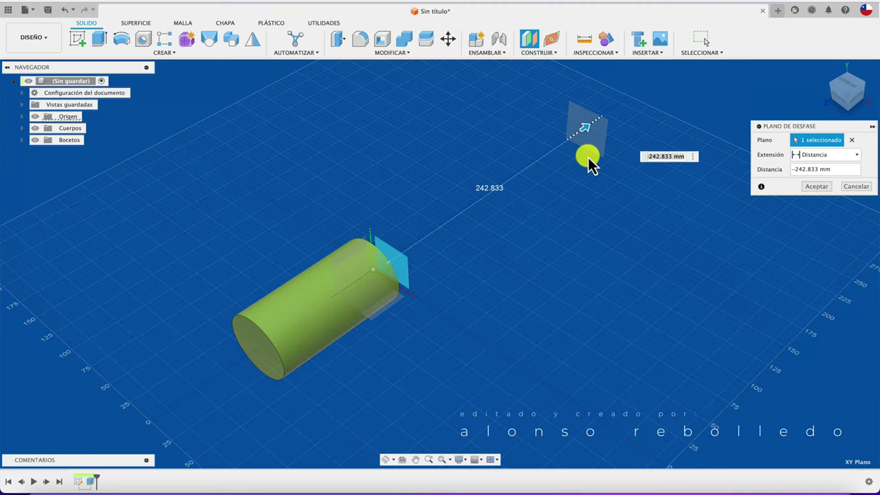
pyautogui.click(819, 187)
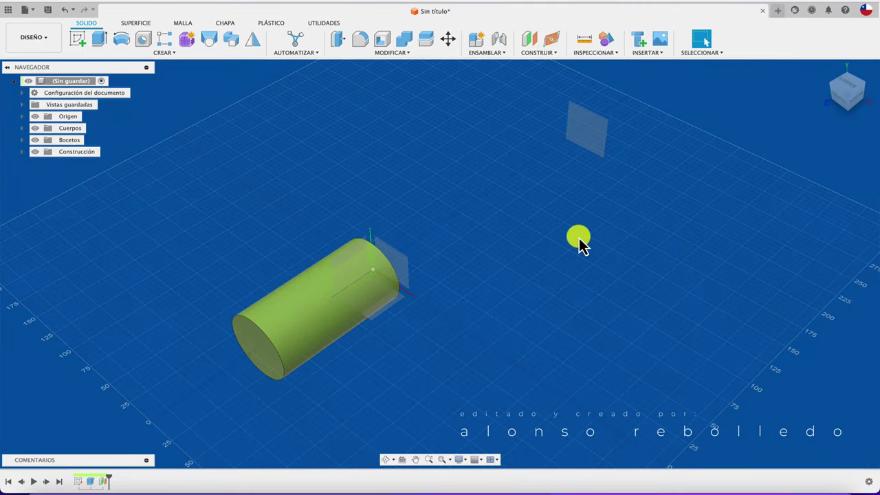
pyautogui.click(581, 134)
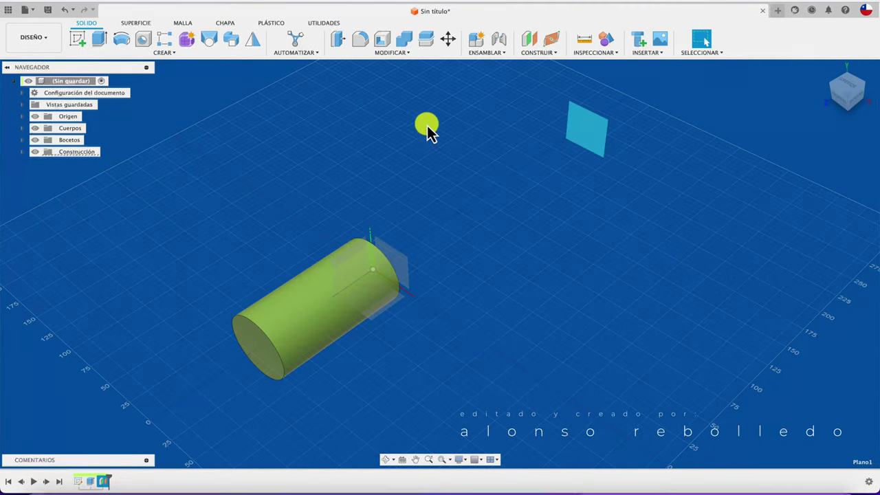
pyautogui.click(415, 126)
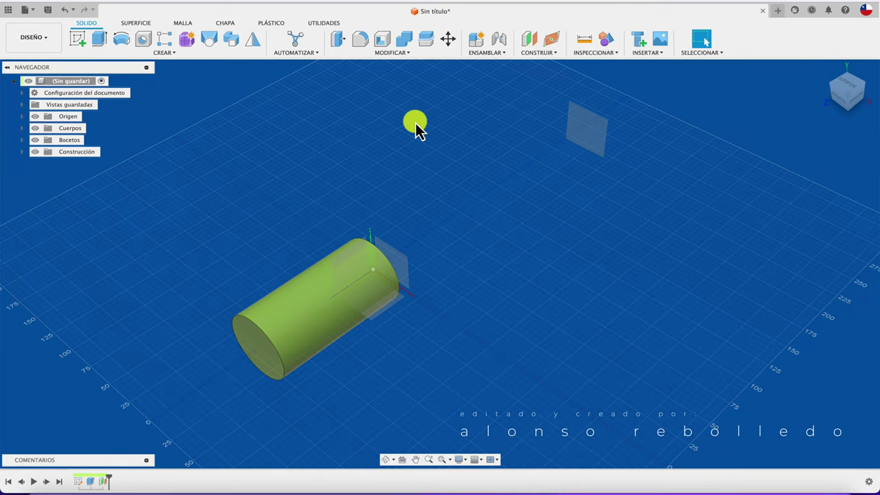
# - Sketch a long centre-point slot on Plano1, centred on the cylinder's axis
pyautogui.click(80, 39)
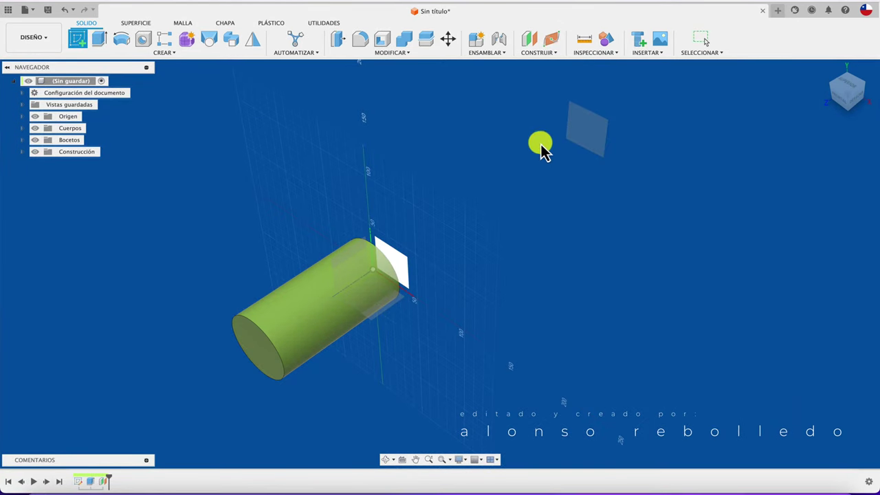
pyautogui.click(593, 125)
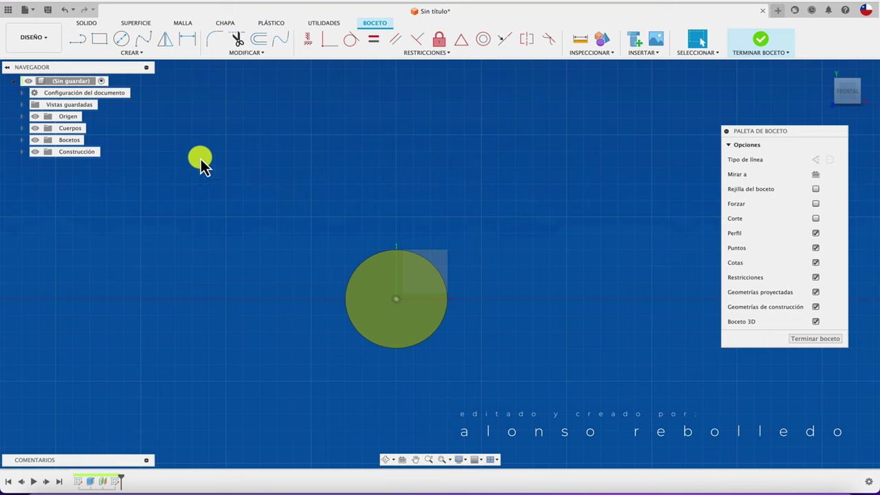
pyautogui.click(157, 55)
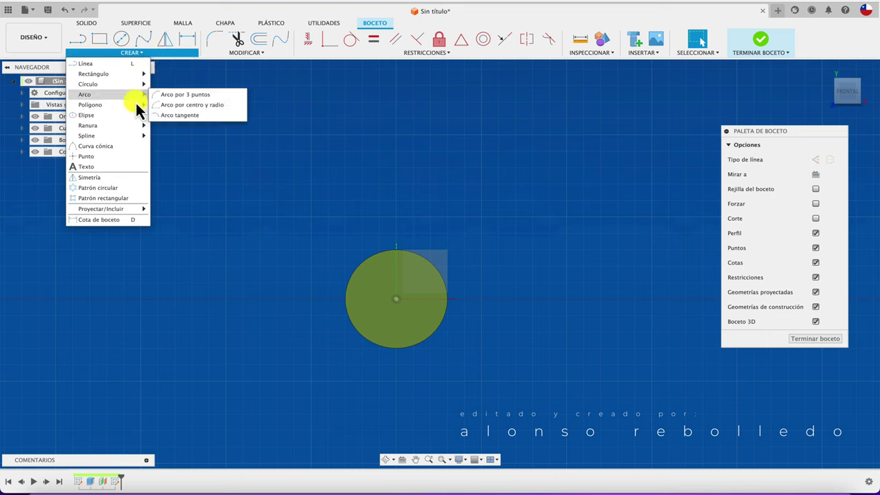
pyautogui.moveTo(88, 125)
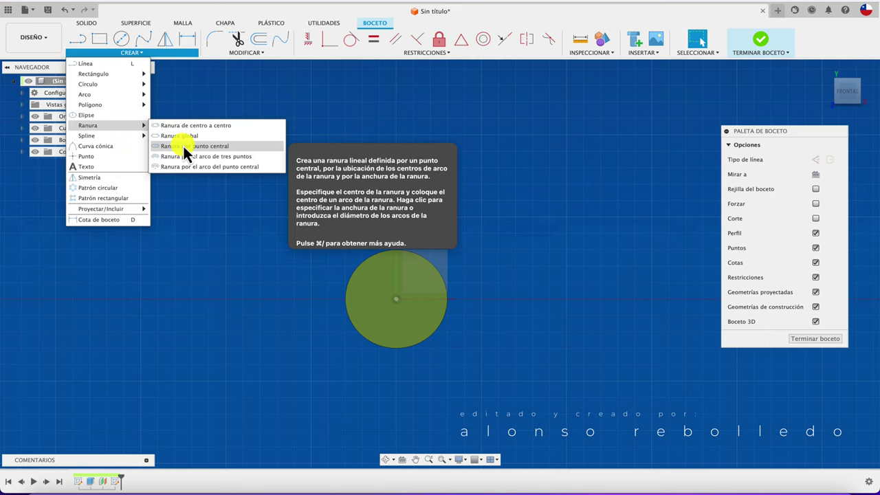
pyautogui.click(193, 146)
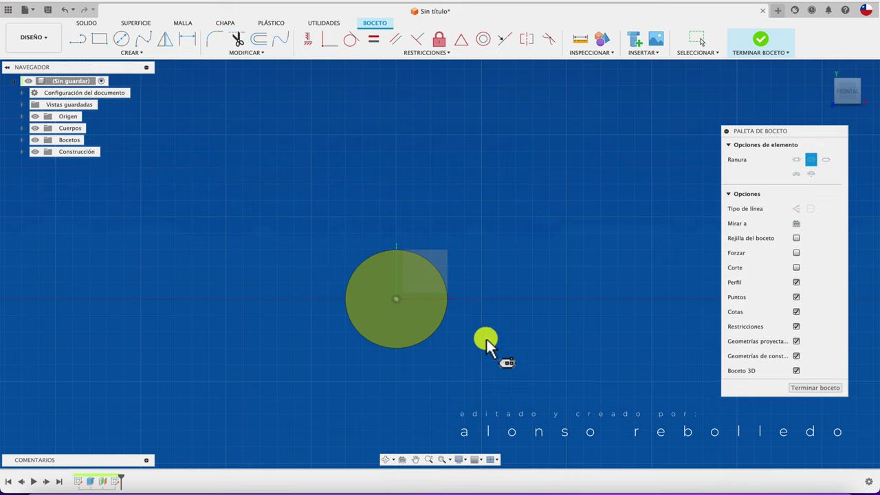
pyautogui.click(396, 298)
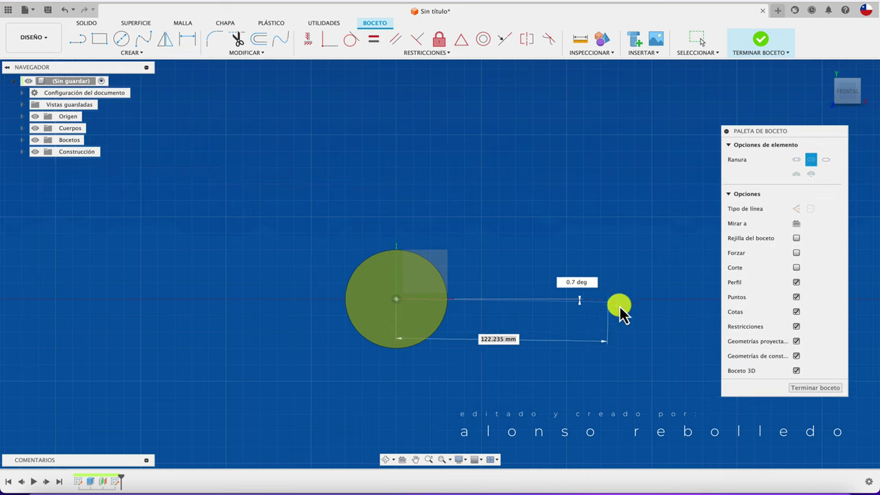
pyautogui.click(679, 299)
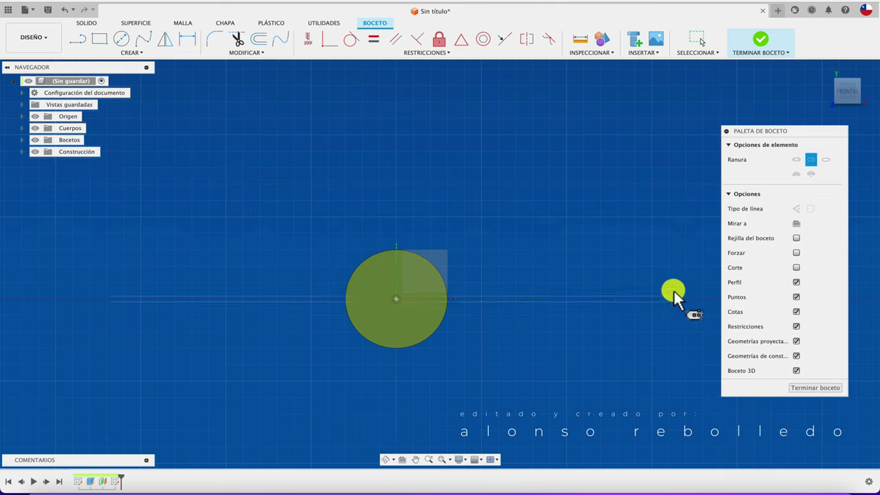
pyautogui.click(654, 213)
pyautogui.click(760, 38)
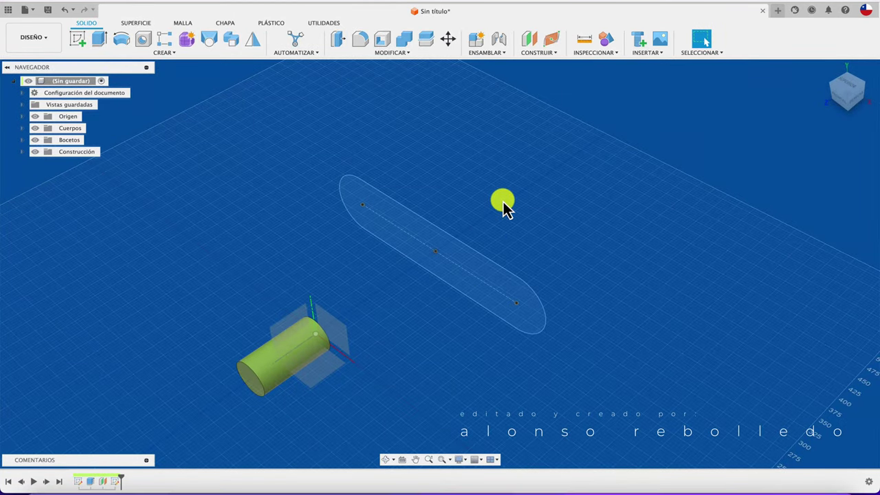
# - Extrude the slot profile 331.044 mm into a rounded slab body
pyautogui.press('e')
pyautogui.moveTo(428, 257); pyautogui.dragTo(581, 180)
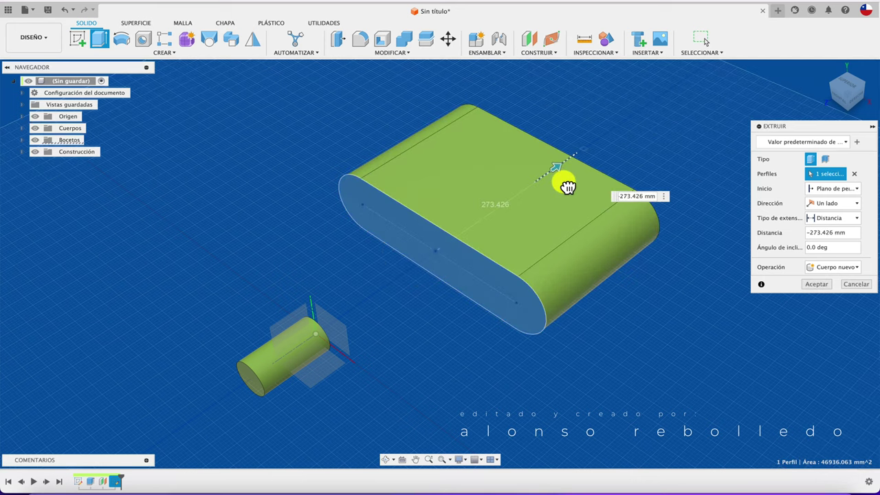
pyautogui.click(807, 289)
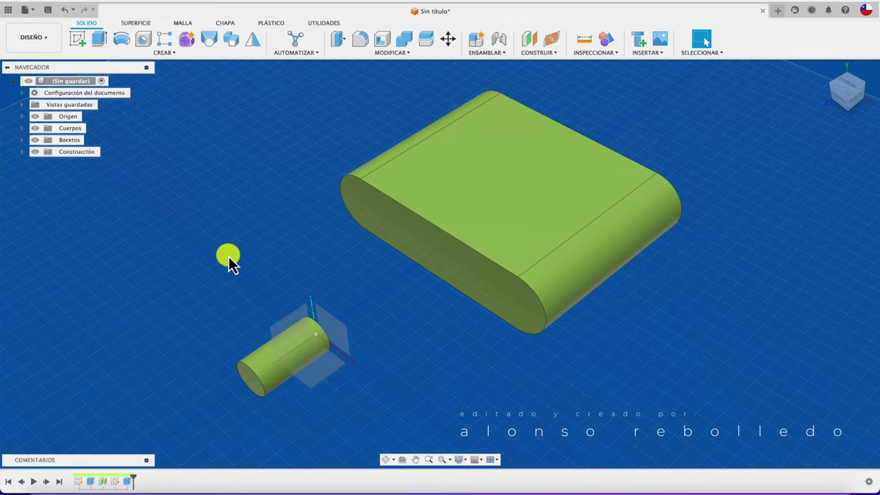
pyautogui.scroll(3, 228, 256)
# - Loft from the slab's end face to the cylinder's end face
pyautogui.keyDown('shift'); pyautogui.moveTo(353, 313); pyautogui.dragTo(305, 298, button='middle'); pyautogui.keyUp('shift')
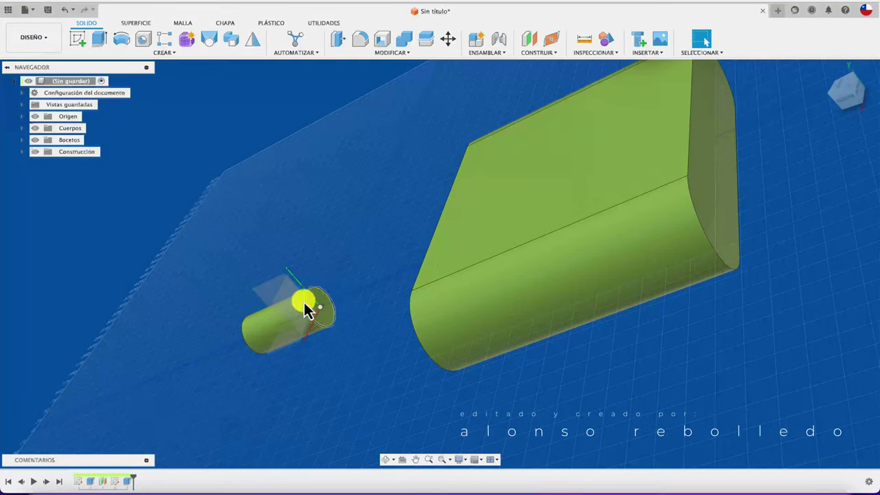
pyautogui.keyDown('shift'); pyautogui.moveTo(340, 330); pyautogui.dragTo(234, 74, button='middle'); pyautogui.keyUp('shift')
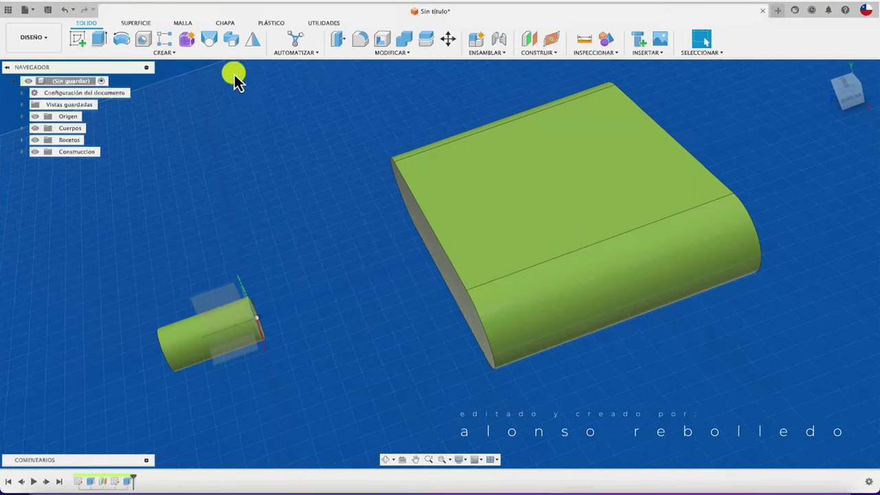
pyautogui.click(215, 44)
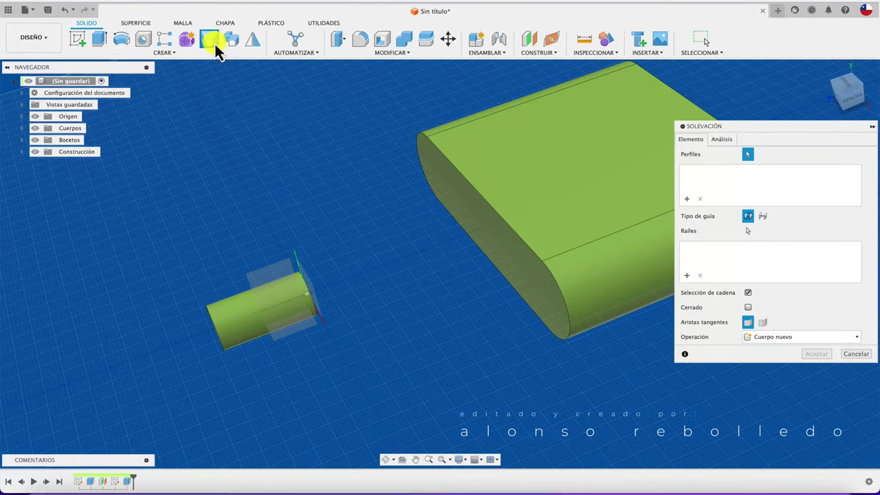
pyautogui.click(511, 267)
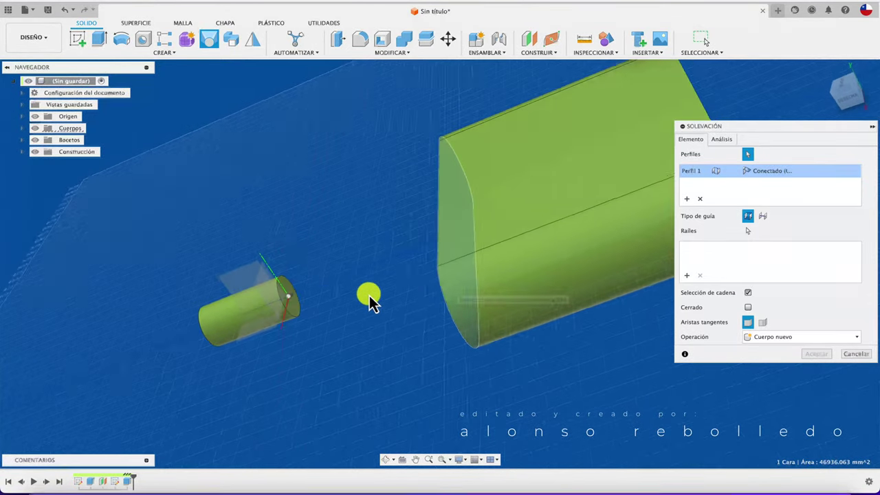
pyautogui.click(311, 310)
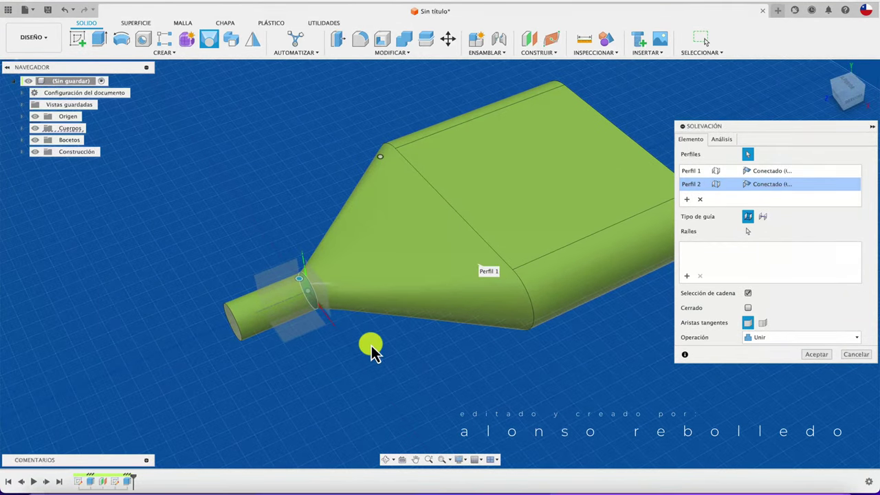
# - Set both loft profiles to Tangent (G1), neck-end tangency weight about 1.22
pyautogui.click(793, 185)
pyautogui.click(776, 207)
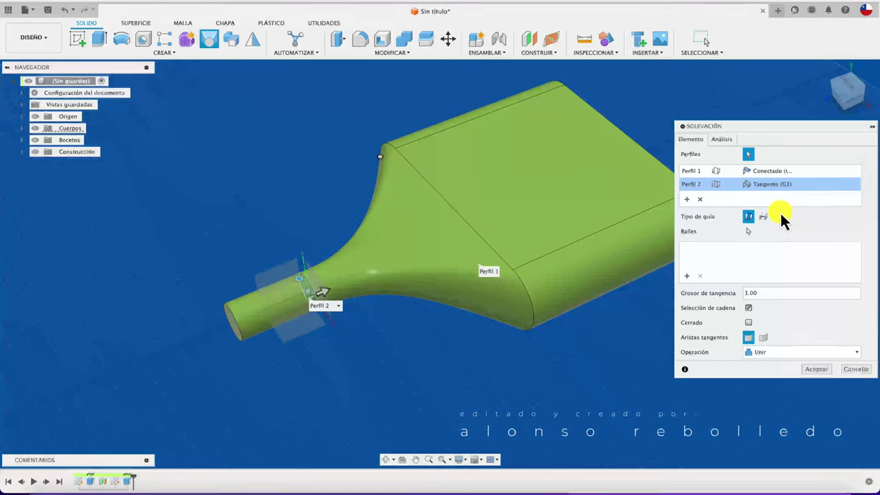
pyautogui.moveTo(327, 293)
pyautogui.mouseDown()
pyautogui.moveTo(334, 291)
pyautogui.moveTo(326, 291)
pyautogui.mouseUp()
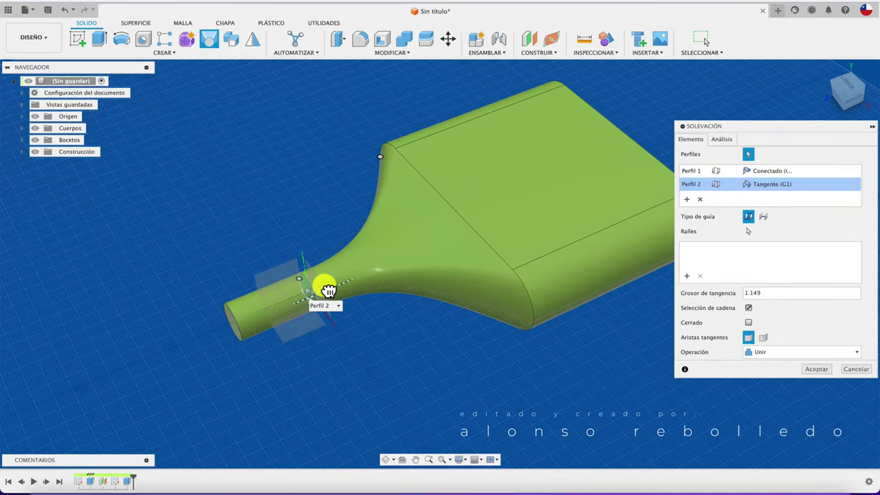
pyautogui.moveTo(325, 290); pyautogui.dragTo(331, 302)
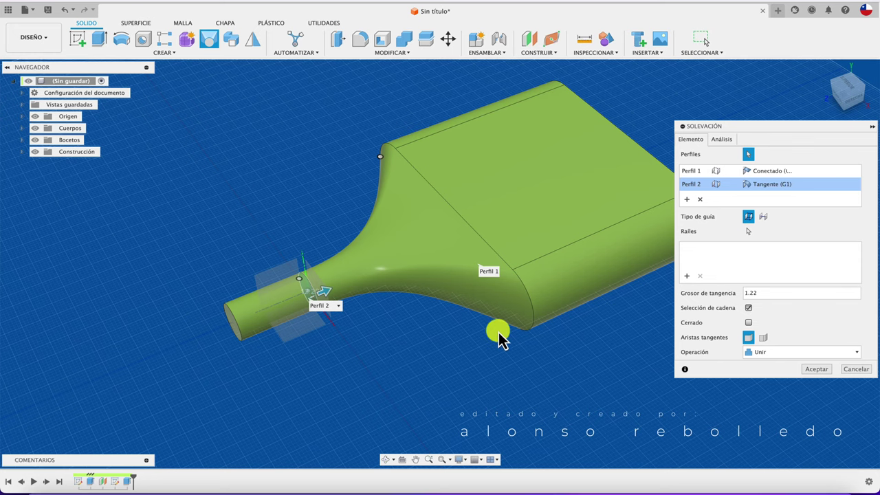
pyautogui.click(775, 176)
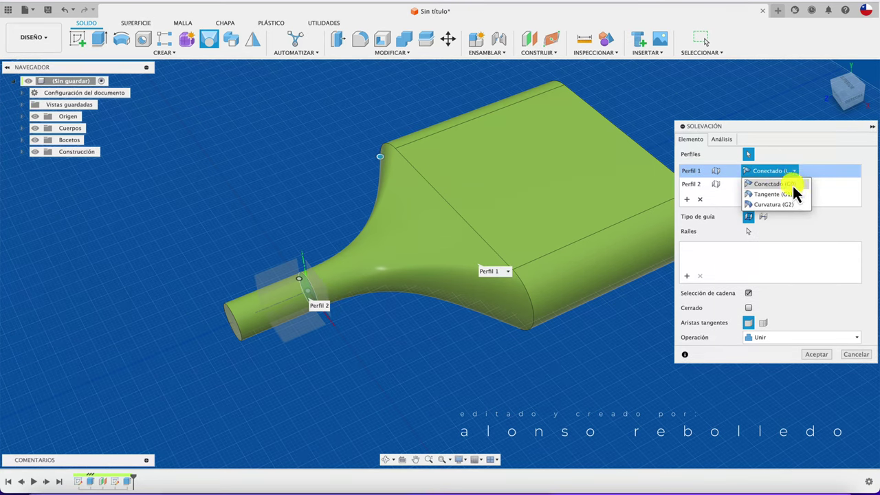
pyautogui.click(791, 194)
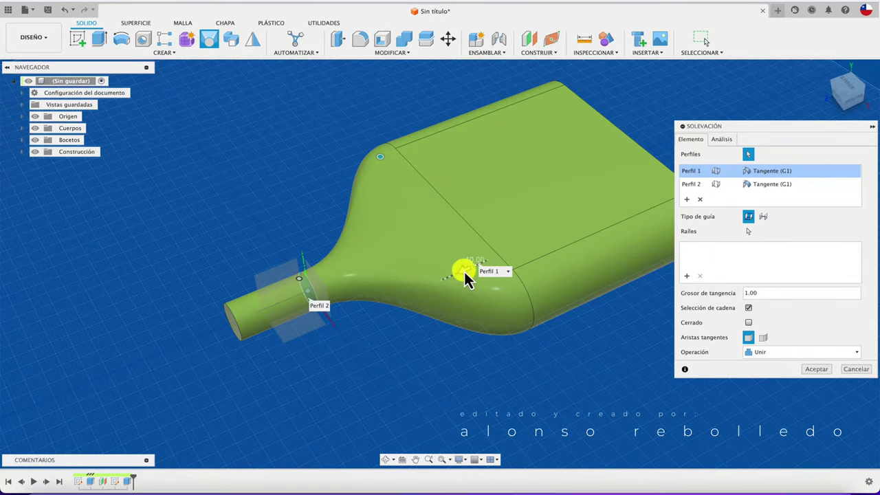
pyautogui.moveTo(465, 273); pyautogui.dragTo(460, 271)
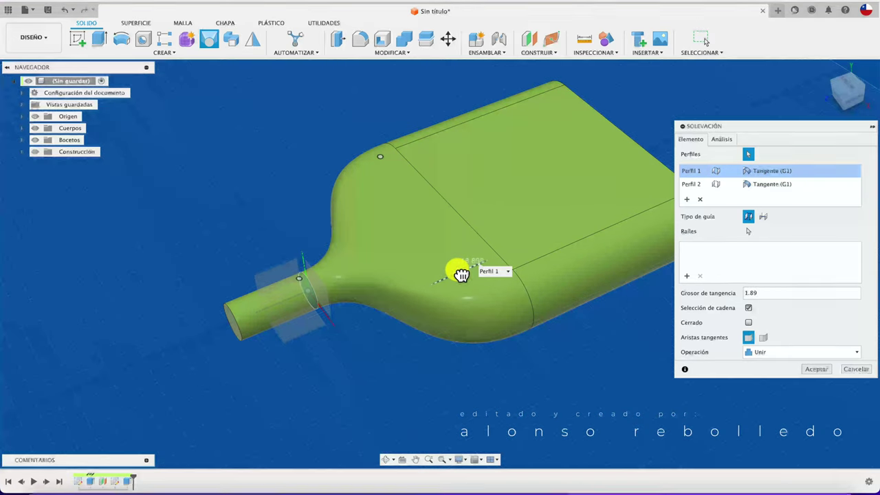
# - Check the loft from fitted and side views, setting body-end tangency to 1.54
pyautogui.click(851, 85)
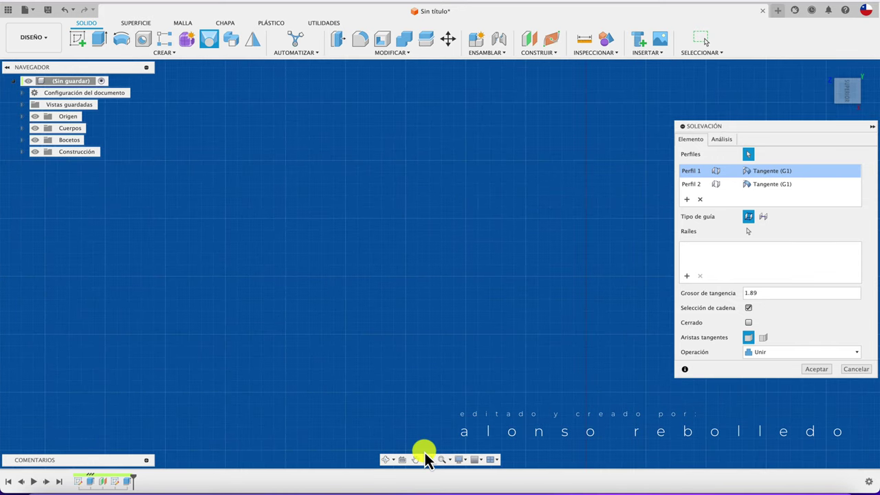
pyautogui.click(447, 459)
pyautogui.click(457, 483)
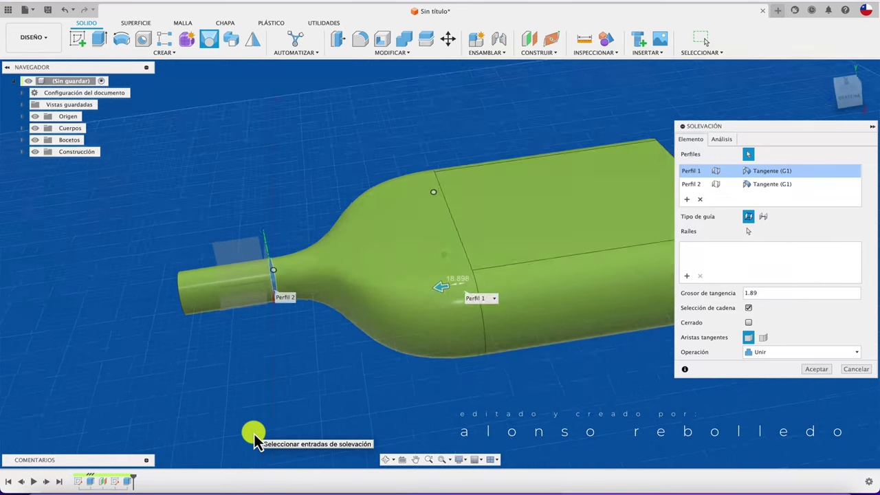
pyautogui.click(855, 90)
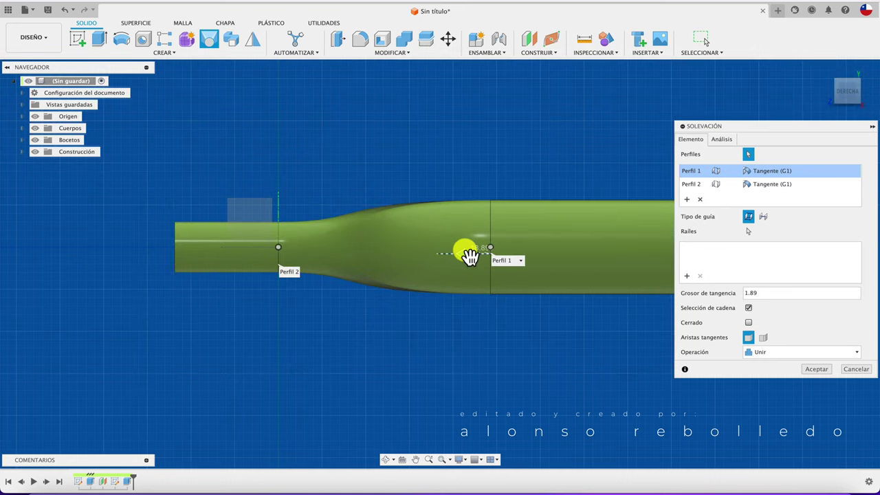
pyautogui.moveTo(467, 262); pyautogui.dragTo(468, 259)
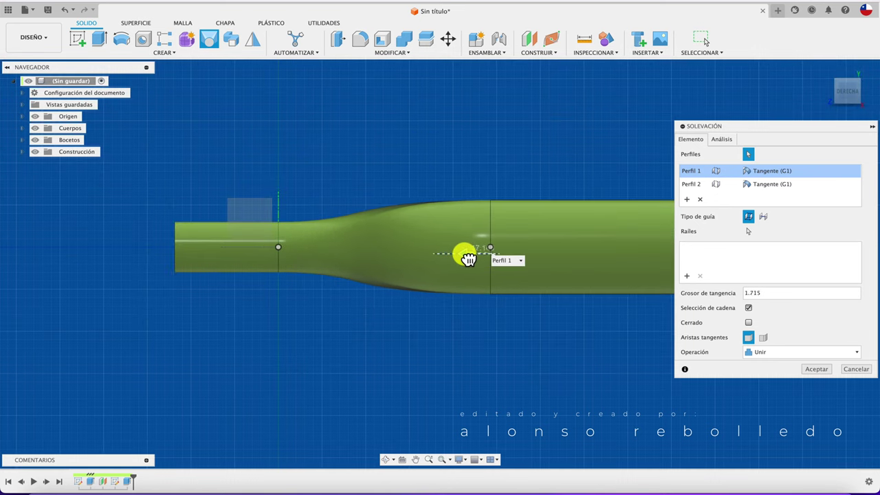
# - Finish the loft into one flask-shaped solid and bring up the 'logos svg' results
pyautogui.keyDown('shift'); pyautogui.scroll(-5, 438, 347); pyautogui.keyUp('shift')
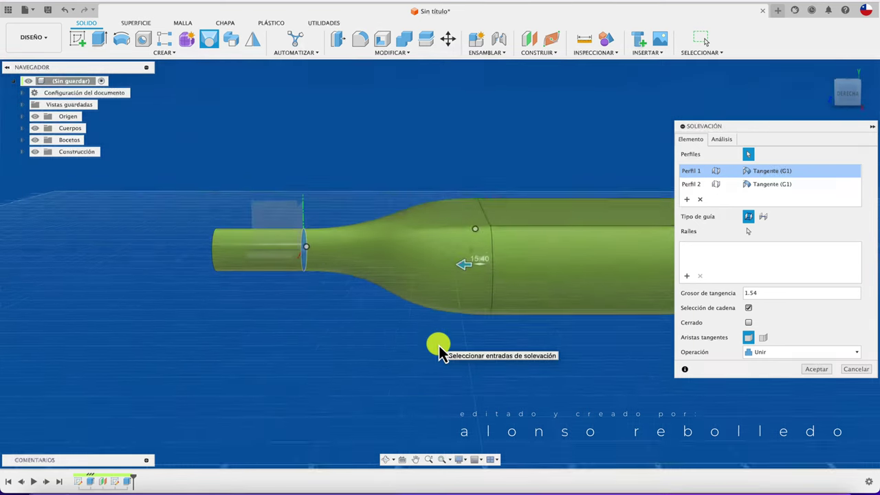
pyautogui.keyDown('shift'); pyautogui.scroll(-3, 438, 345); pyautogui.keyUp('shift')
pyautogui.keyDown('shift'); pyautogui.scroll(-3, 449, 237); pyautogui.keyUp('shift')
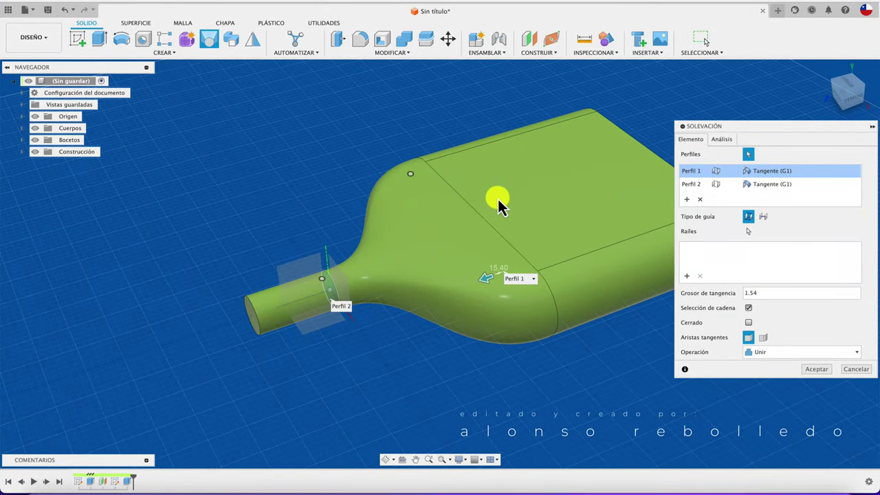
pyautogui.click(818, 370)
pyautogui.keyDown('shift'); pyautogui.scroll(-3, 634, 419); pyautogui.keyUp('shift')
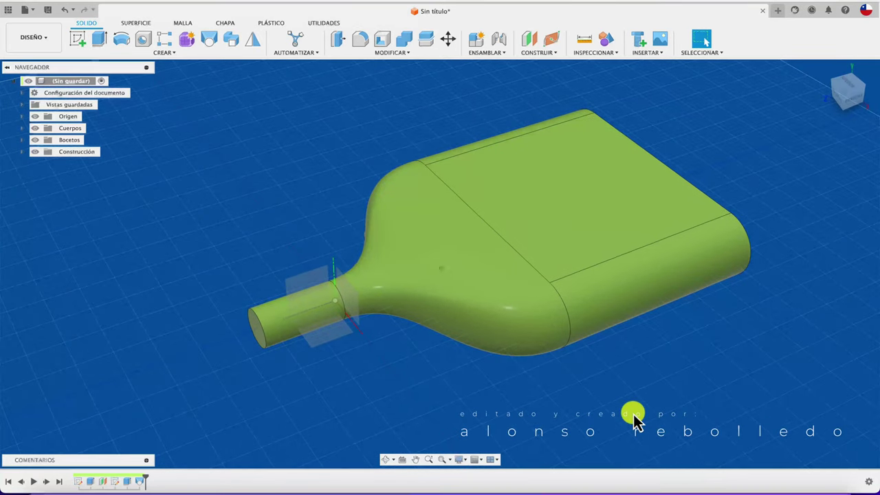
pyautogui.keyDown('shift'); pyautogui.scroll(-3, 634, 419); pyautogui.keyUp('shift')
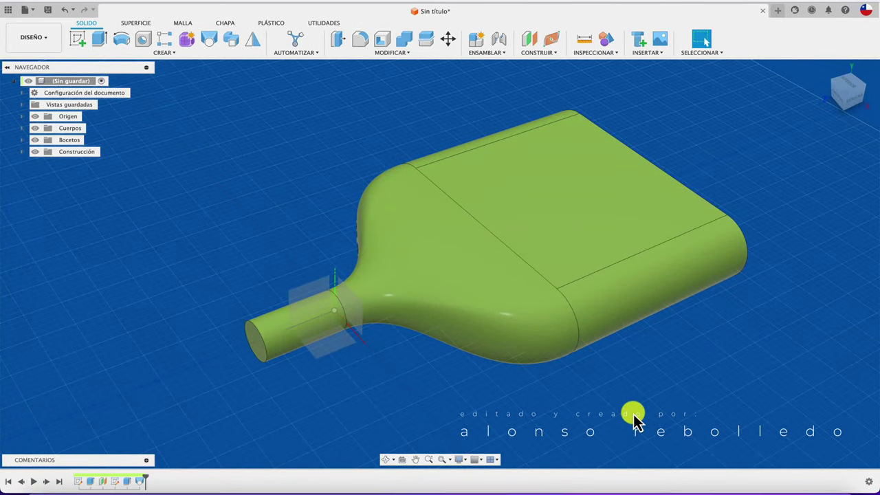
pyautogui.scroll(2, 344, 412)
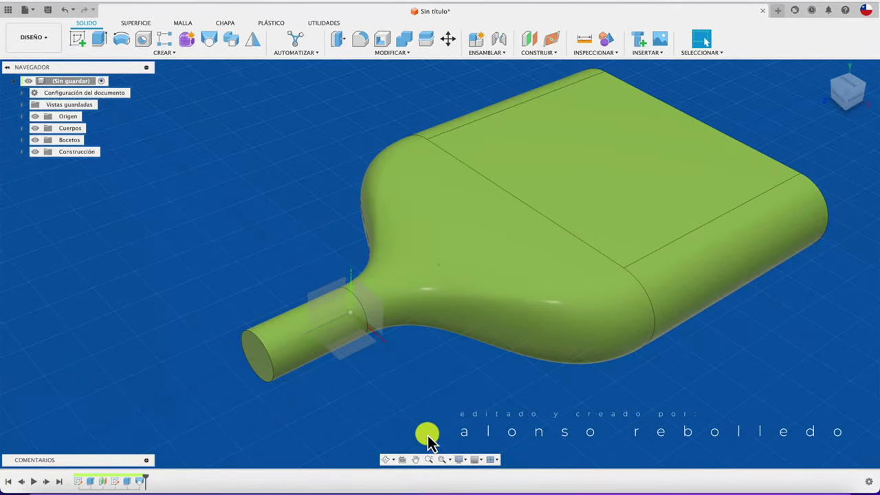
pyautogui.scroll(3, 427, 436)
pyautogui.scroll(-1, 426, 436)
pyautogui.scroll(-2, 426, 436)
pyautogui.scroll(-2, 427, 436)
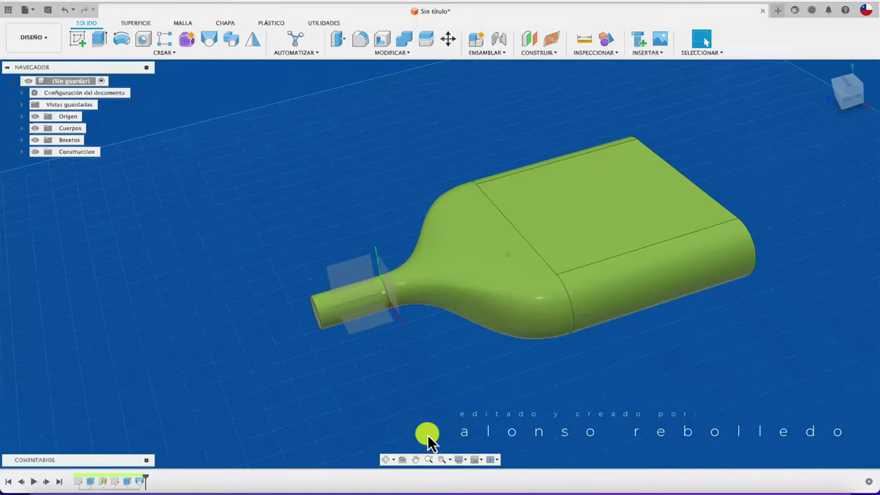
pyautogui.keyDown('shift'); pyautogui.moveTo(426, 436); pyautogui.dragTo(421, 415, button='middle'); pyautogui.keyUp('shift')
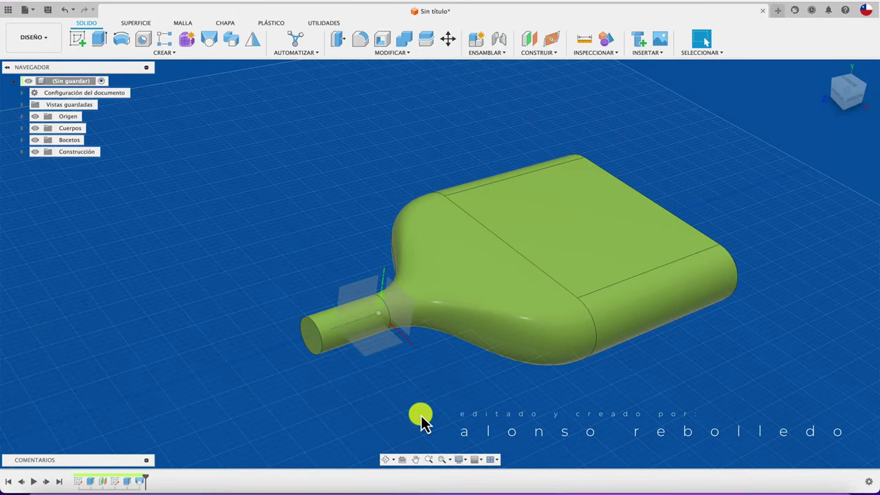
pyautogui.scroll(2, 421, 416)
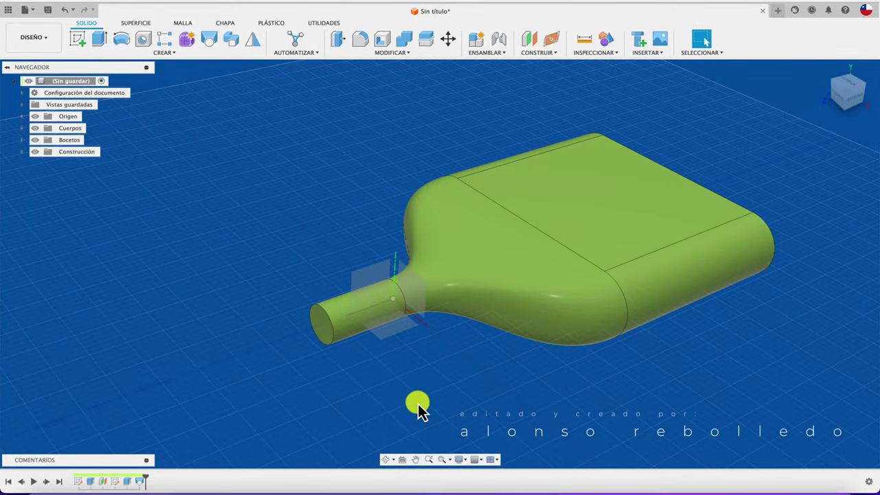
pyautogui.click(118, 479)
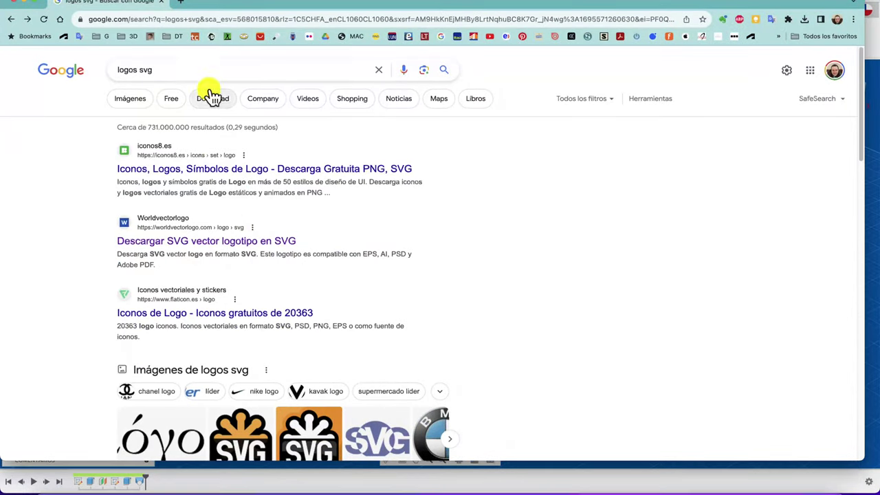
# - Download the TikTok White Logo SVG from worldvectorlogo
pyautogui.click(236, 246)
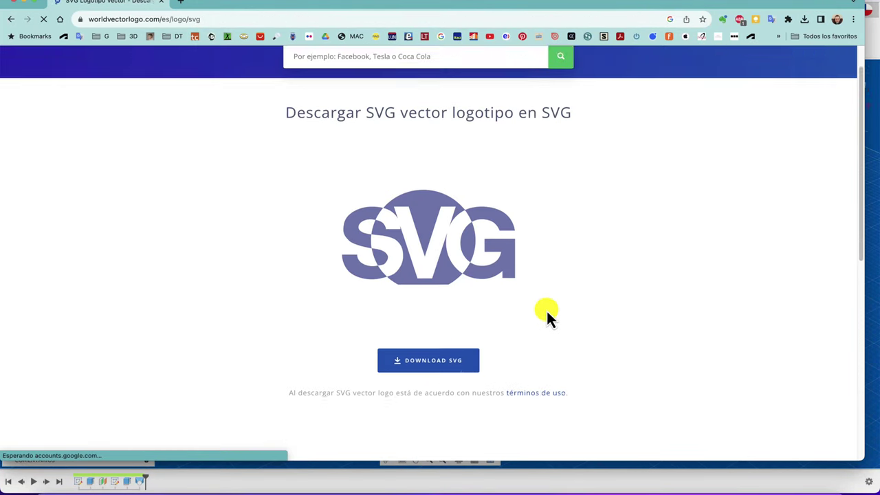
pyautogui.scroll(-10, 547, 311)
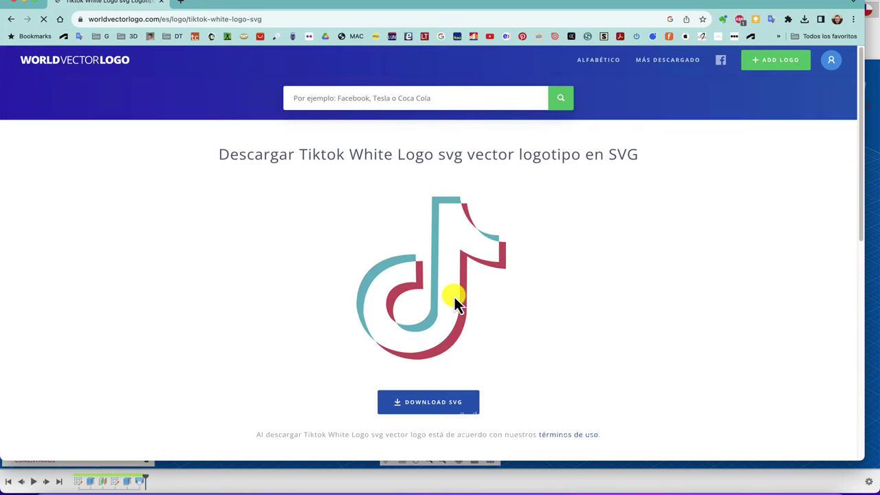
pyautogui.scroll(-2, 454, 299)
pyautogui.click(443, 338)
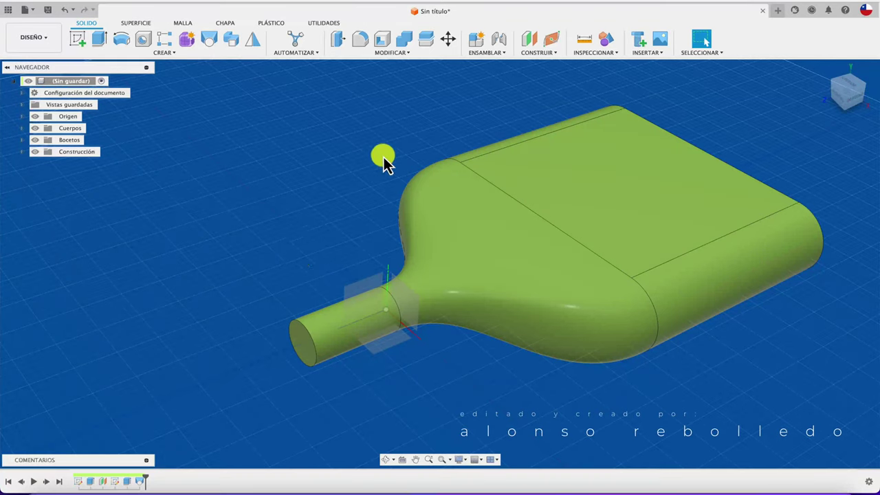
# - Add an offset construction plane 257.733 mm out, above the flask
pyautogui.click(533, 42)
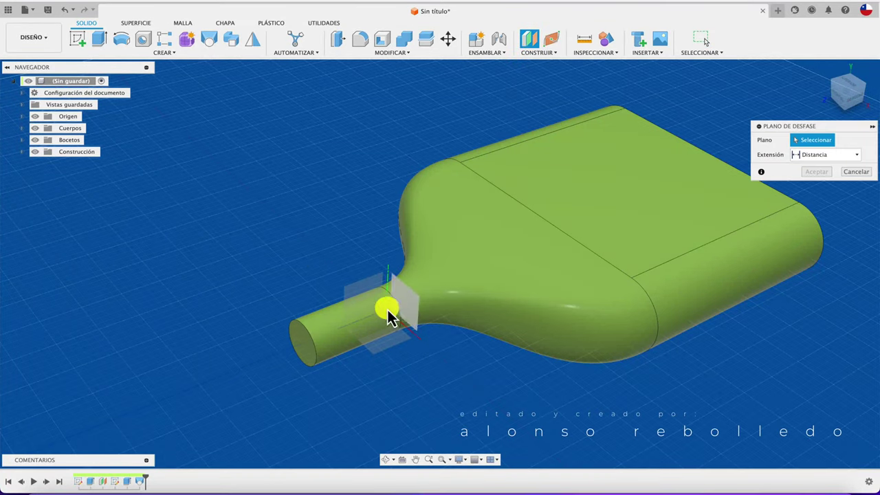
pyautogui.click(381, 349)
pyautogui.moveTo(389, 322); pyautogui.dragTo(407, 135)
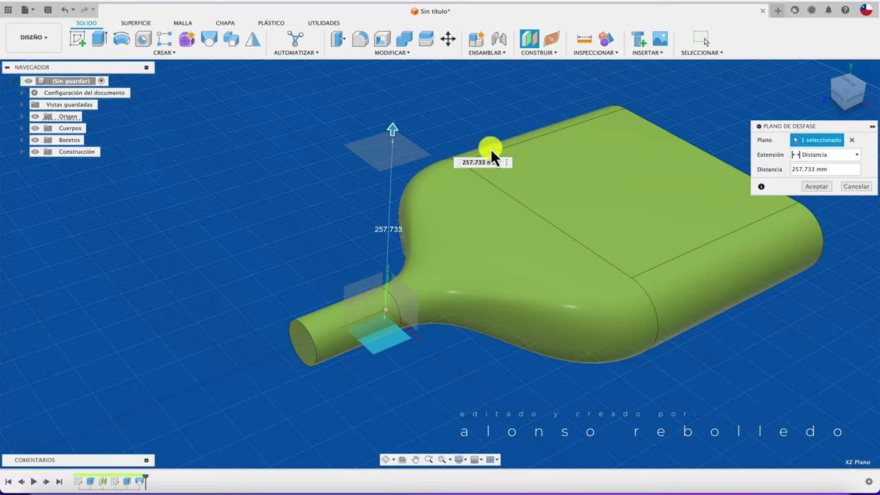
pyautogui.click(821, 185)
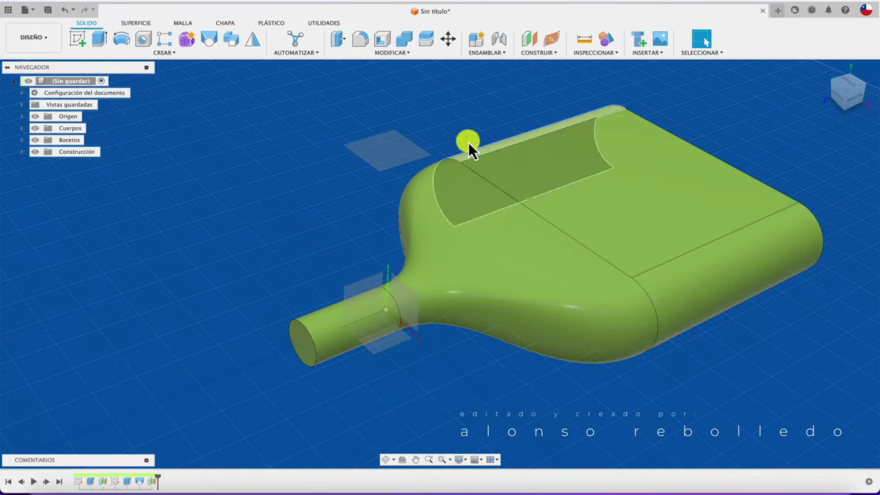
pyautogui.click(79, 38)
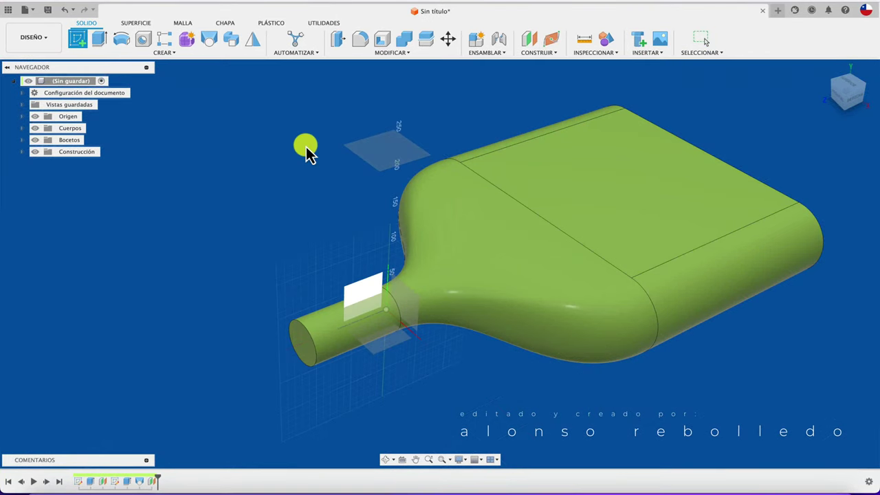
# - Start a sketch on the 257.733 mm offset plane and list the Insert options
pyautogui.click(383, 160)
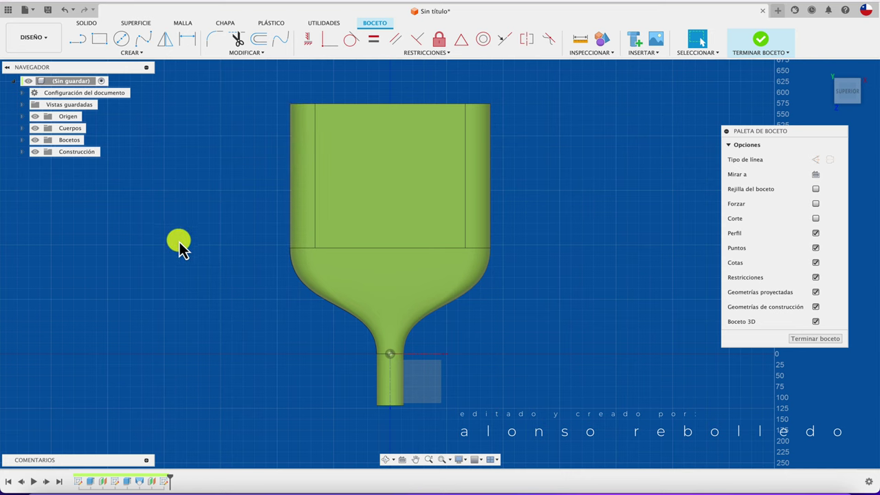
pyautogui.scroll(2, 414, 417)
pyautogui.scroll(1, 415, 419)
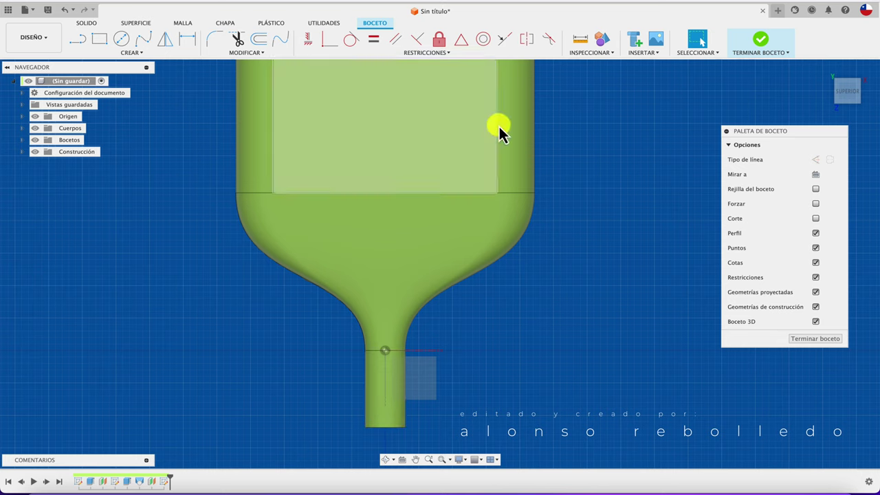
pyautogui.click(656, 52)
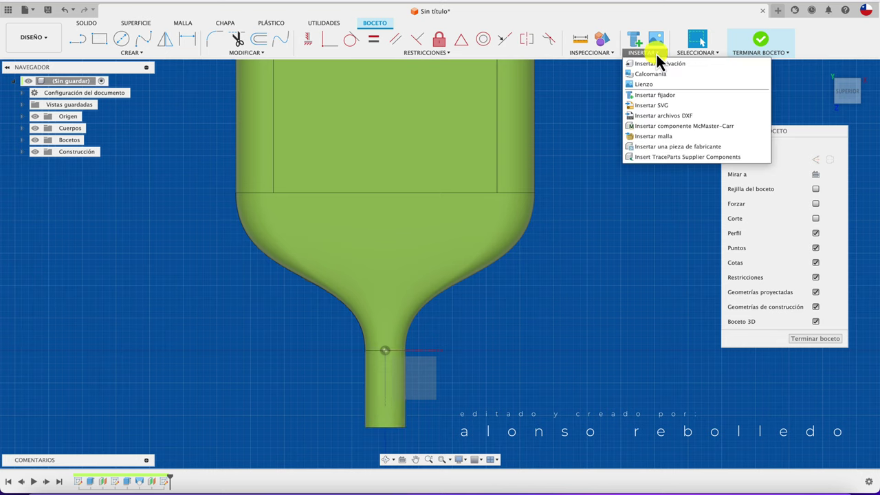
# - Insert tiktok-white-logo-svg.svg from the computer into the sketch
pyautogui.click(665, 106)
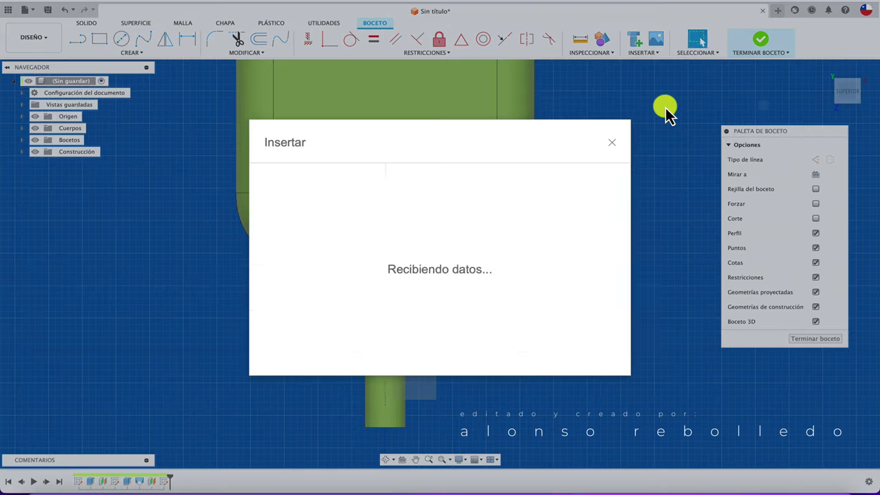
pyautogui.click(343, 344)
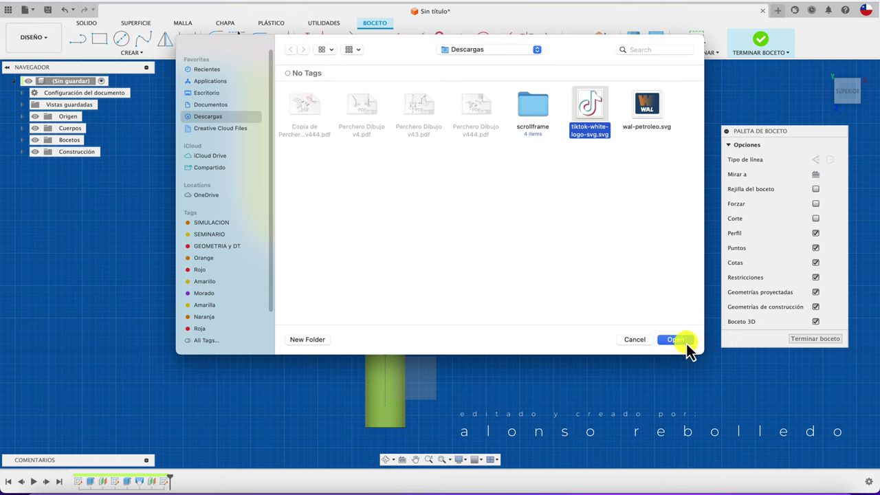
pyautogui.click(676, 340)
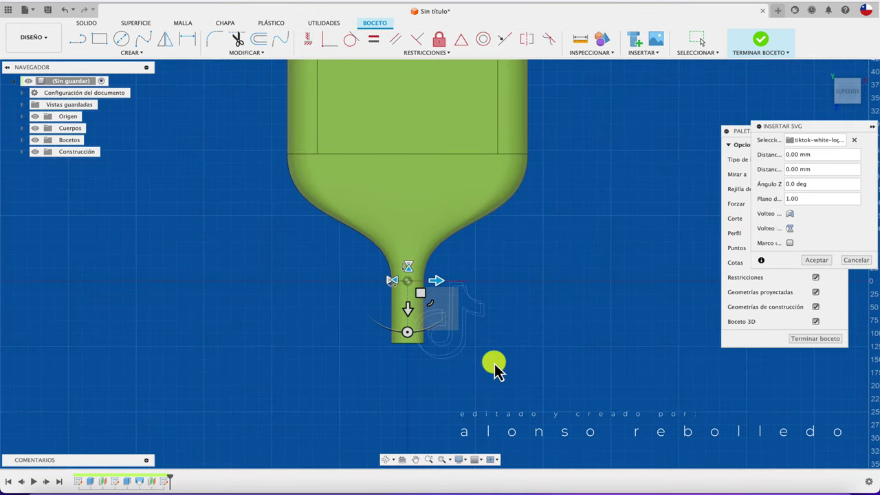
# - Place the TikTok logo on the flask neck at offsets 3.696 mm and 15.922 mm
pyautogui.scroll(3, 495, 365)
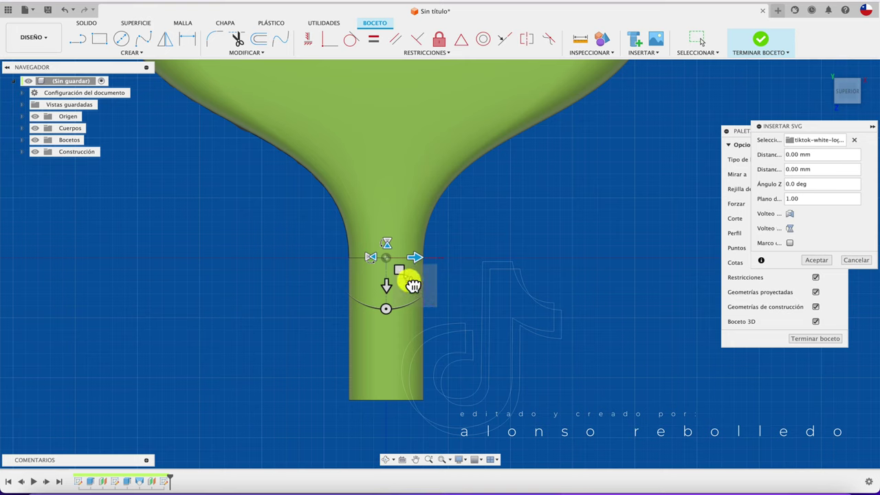
pyautogui.moveTo(413, 285)
pyautogui.mouseDown()
pyautogui.moveTo(390, 275)
pyautogui.moveTo(360, 277)
pyautogui.moveTo(357, 288)
pyautogui.mouseUp()
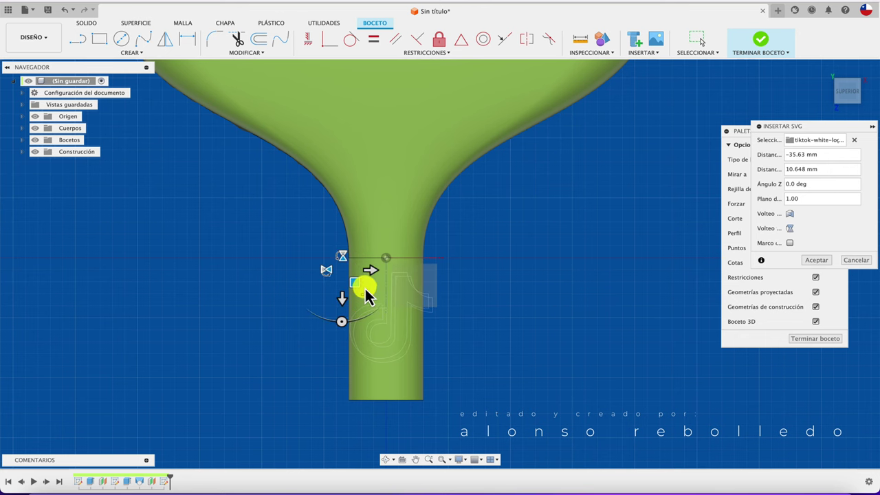
pyautogui.scroll(3, 368, 302)
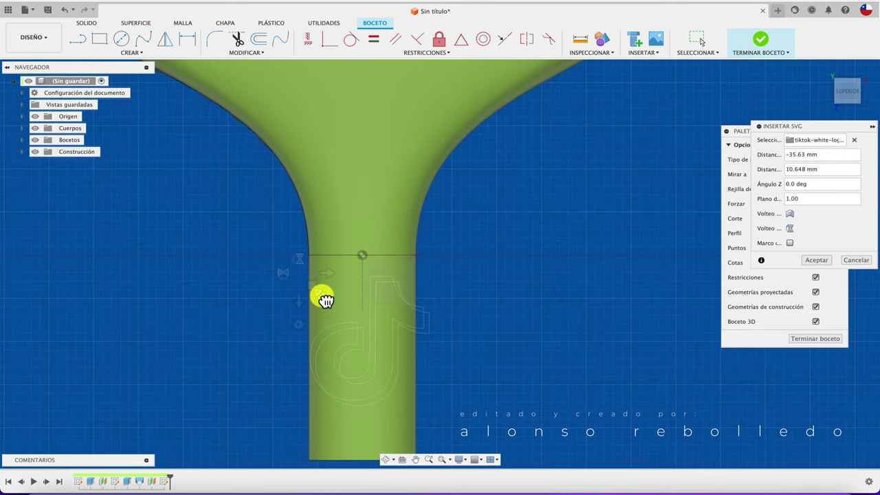
pyautogui.moveTo(323, 303)
pyautogui.mouseDown()
pyautogui.moveTo(316, 295)
pyautogui.moveTo(325, 318)
pyautogui.mouseUp()
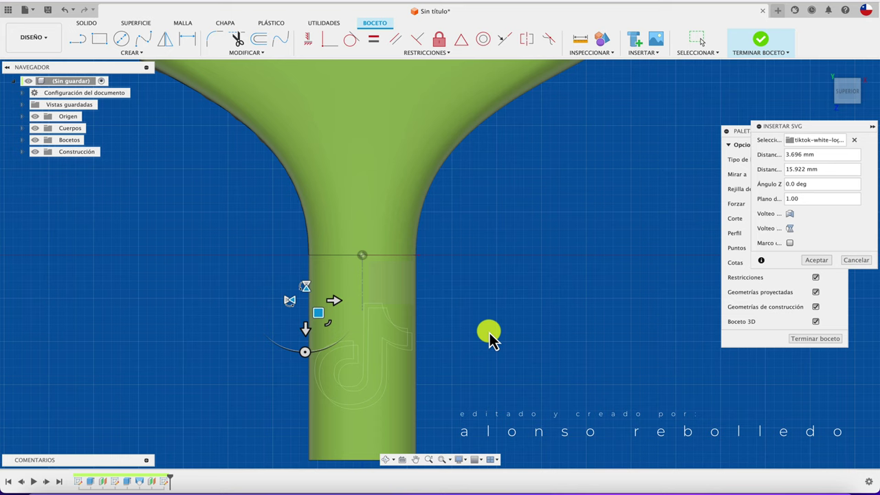
pyautogui.moveTo(857, 130); pyautogui.dragTo(664, 117)
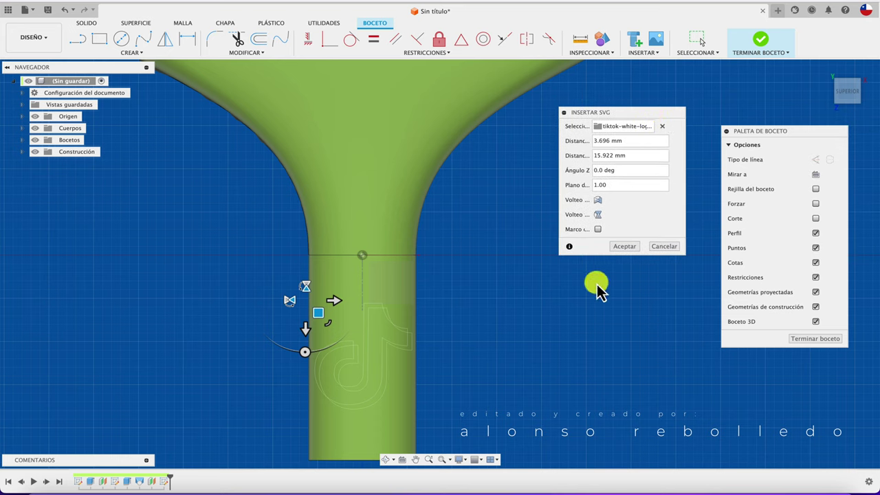
pyautogui.click(623, 247)
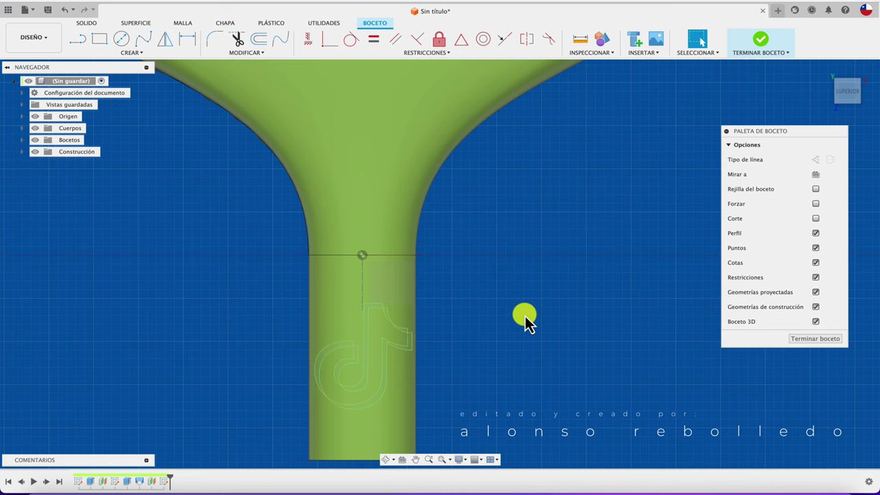
pyautogui.scroll(-2, 525, 321)
pyautogui.scroll(-1, 525, 321)
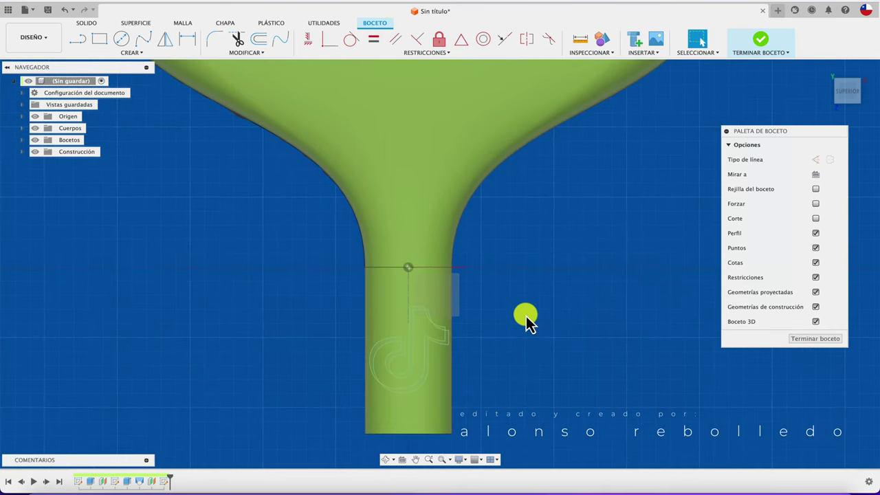
# - Finish the TikTok logo sketch and show the SOLIDO Crear feature list
pyautogui.click(812, 342)
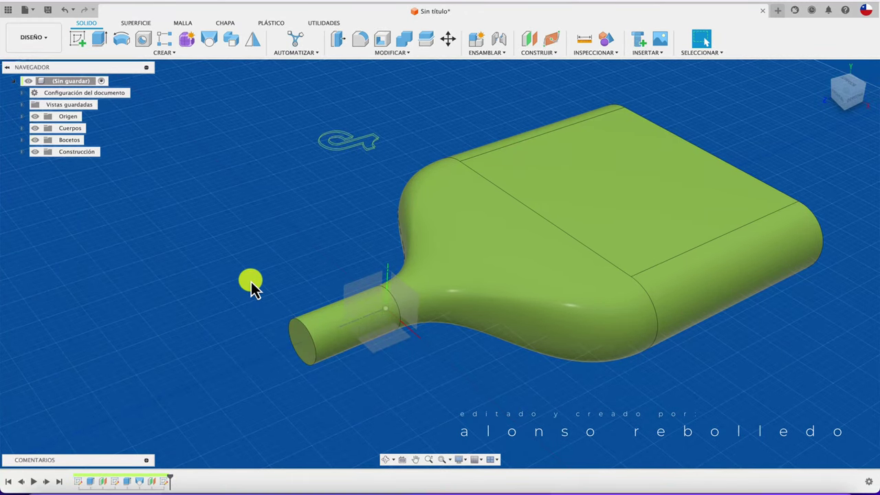
pyautogui.scroll(3, 183, 221)
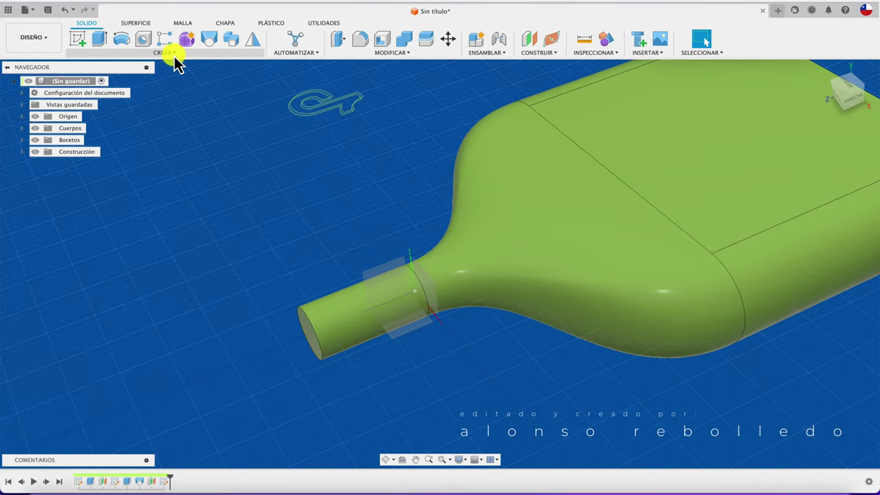
pyautogui.click(174, 55)
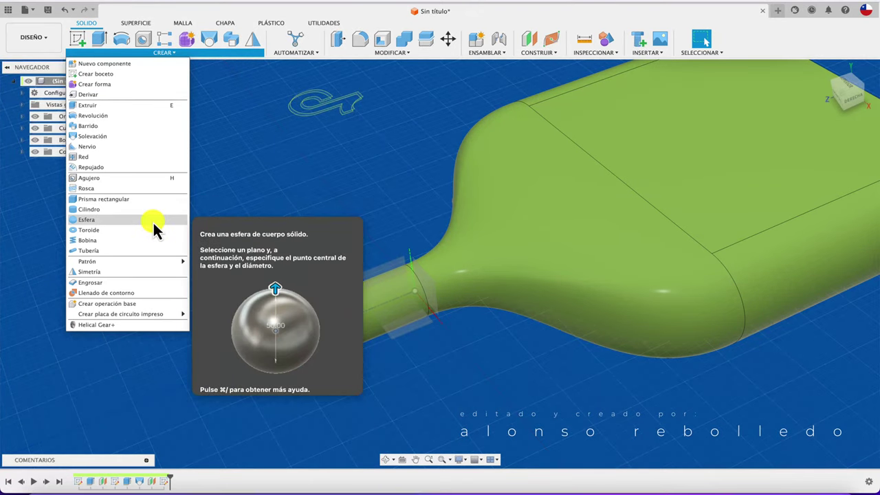
# - Start a Repujado emboss and select the TikTok logo's arc, band, tail and sliver profiles
pyautogui.click(151, 171)
pyautogui.scroll(3, 279, 141)
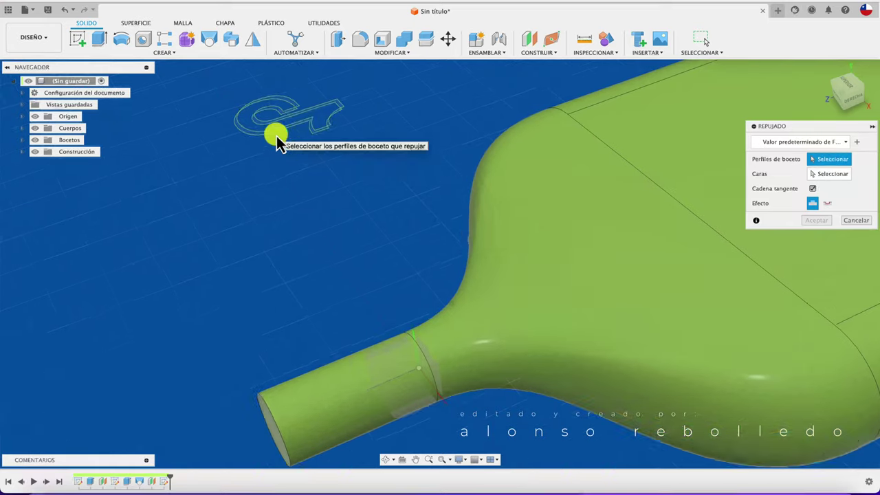
pyautogui.scroll(5, 287, 145)
pyautogui.click(324, 232)
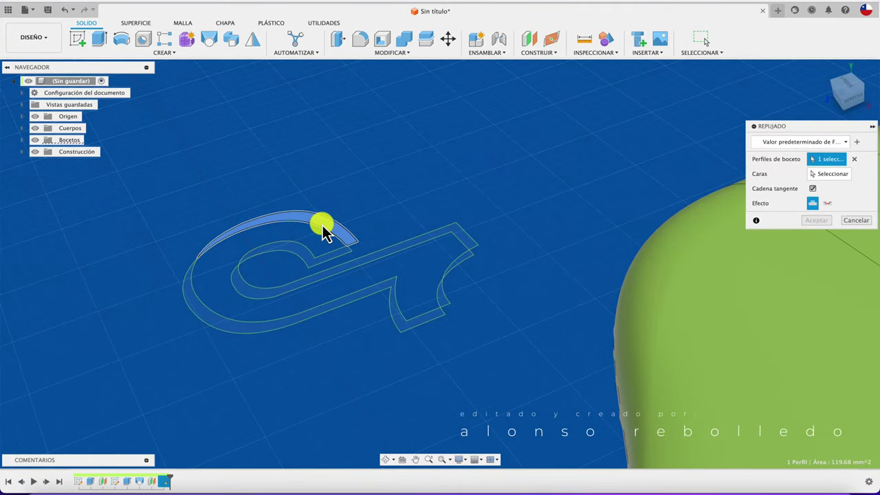
pyautogui.click(309, 277)
pyautogui.click(306, 315)
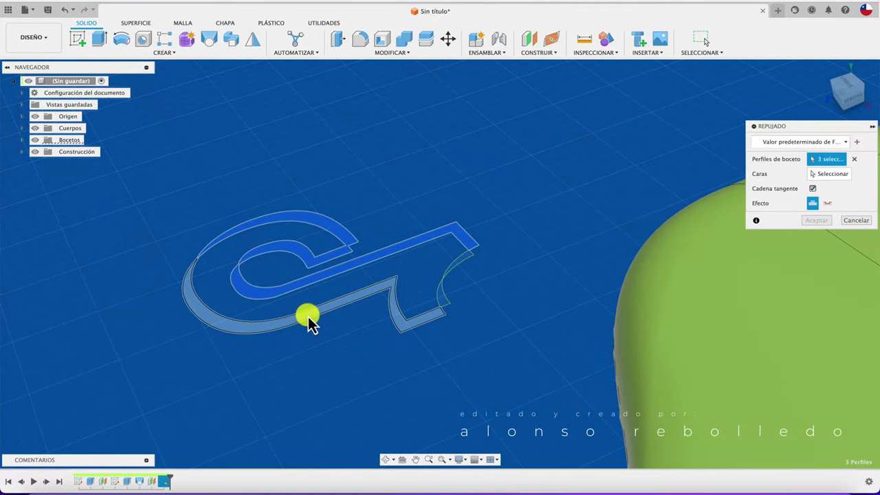
pyautogui.click(441, 308)
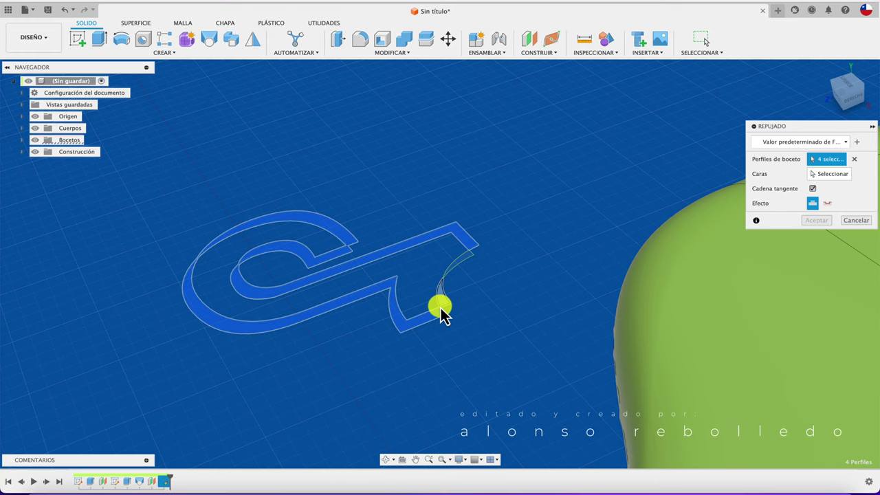
pyautogui.click(466, 260)
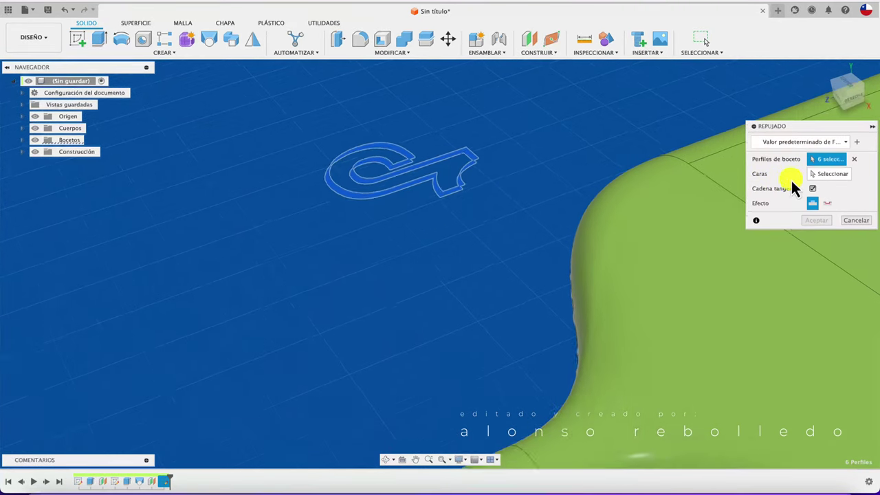
# - Emboss the logo 2 mm onto the neck's cylindrical face, with tangent chain off
pyautogui.click(830, 175)
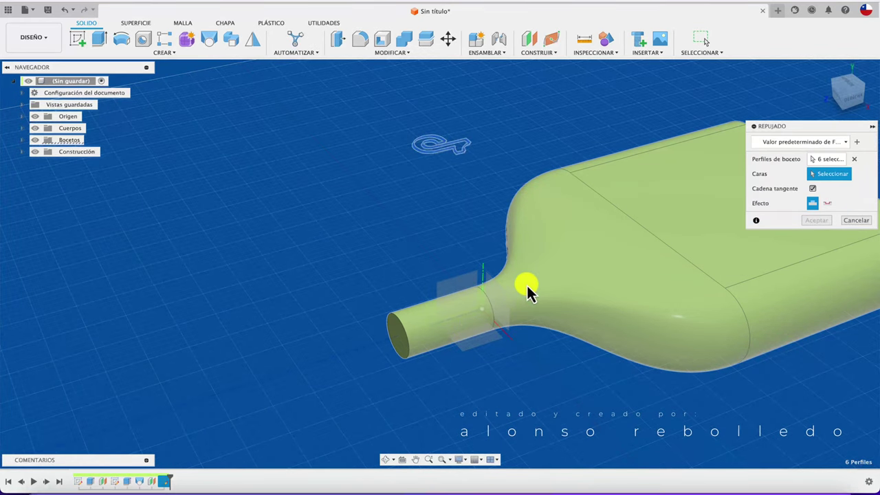
pyautogui.click(812, 188)
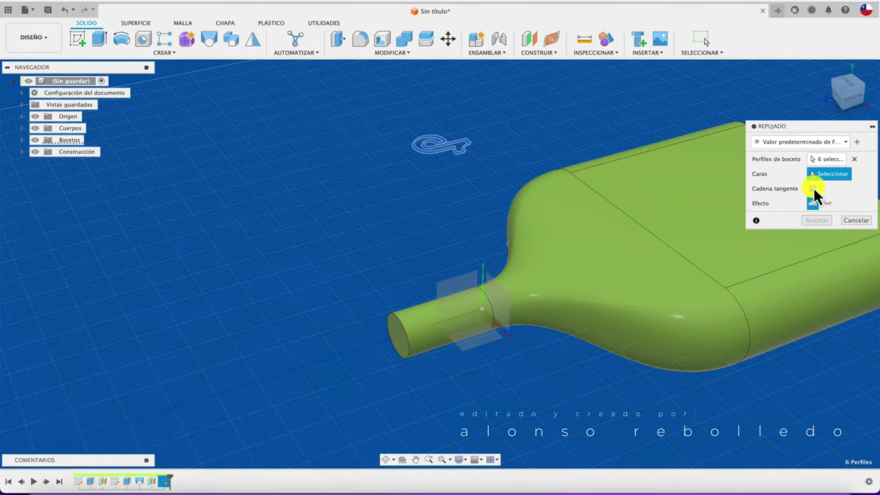
pyautogui.click(460, 322)
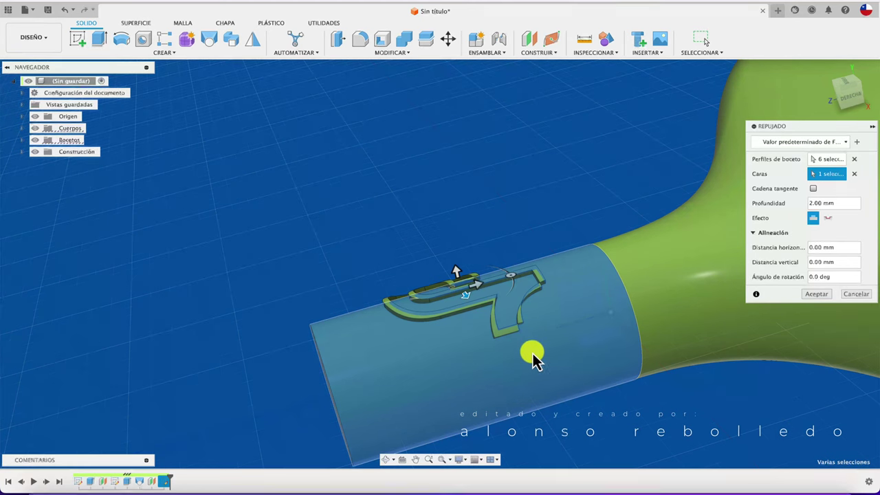
pyautogui.click(828, 219)
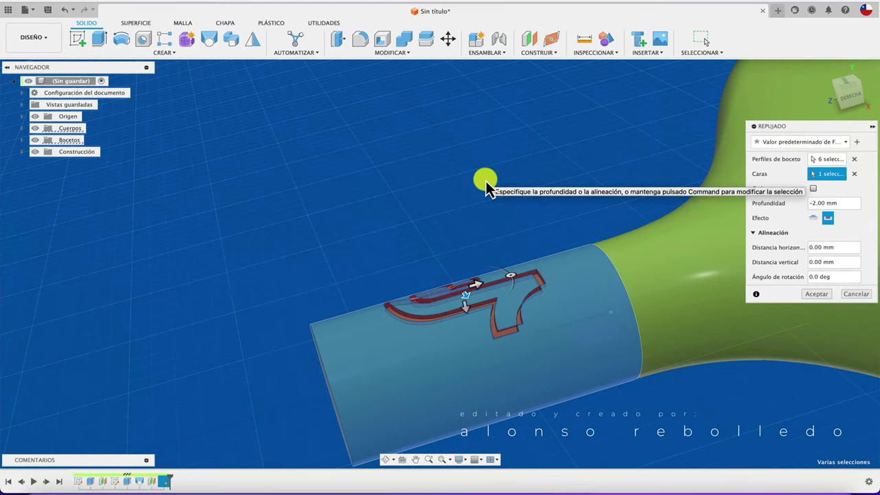
pyautogui.click(812, 218)
pyautogui.keyDown('shift'); pyautogui.moveTo(442, 176); pyautogui.dragTo(693, 273, button='middle'); pyautogui.keyUp('shift')
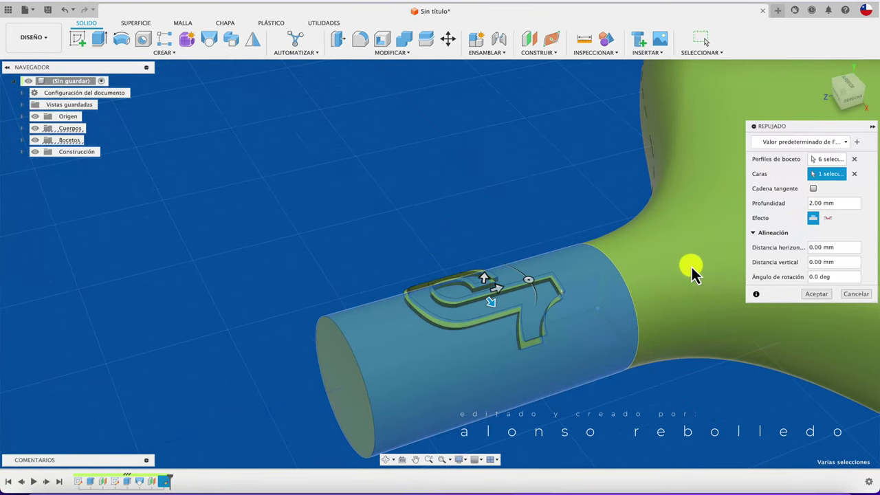
pyautogui.click(819, 294)
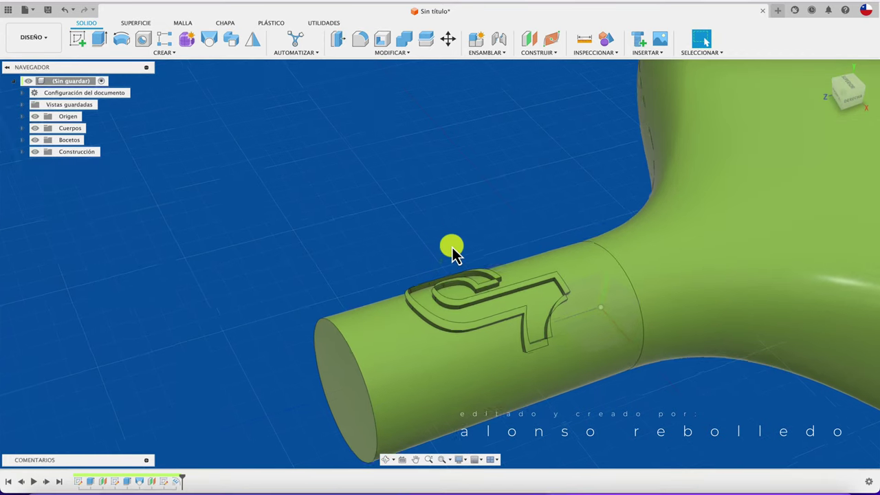
pyautogui.scroll(5, 452, 246)
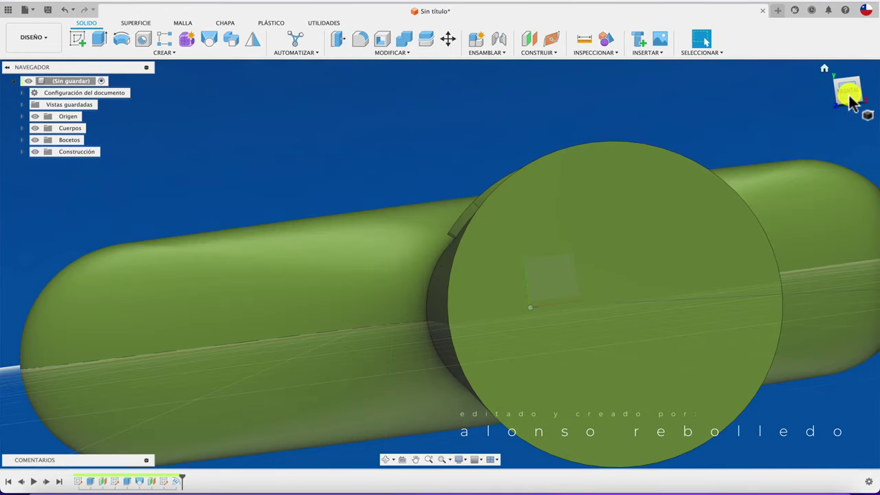
pyautogui.click(849, 96)
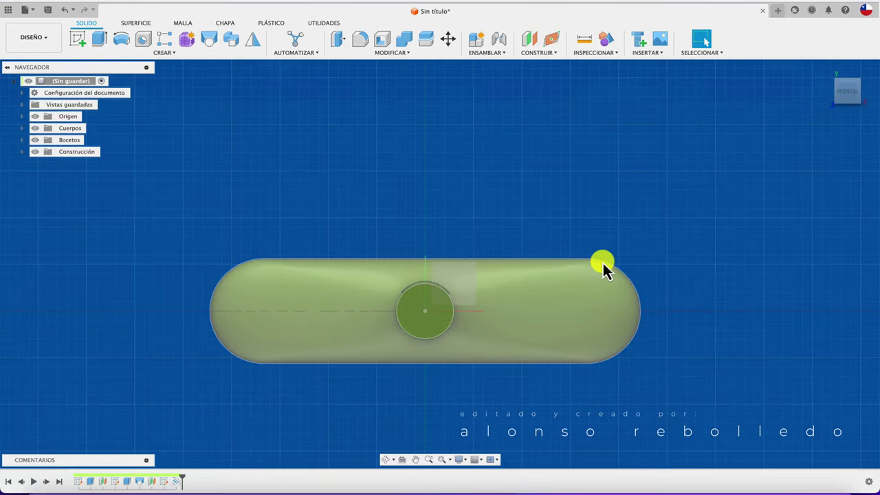
pyautogui.scroll(5, 469, 286)
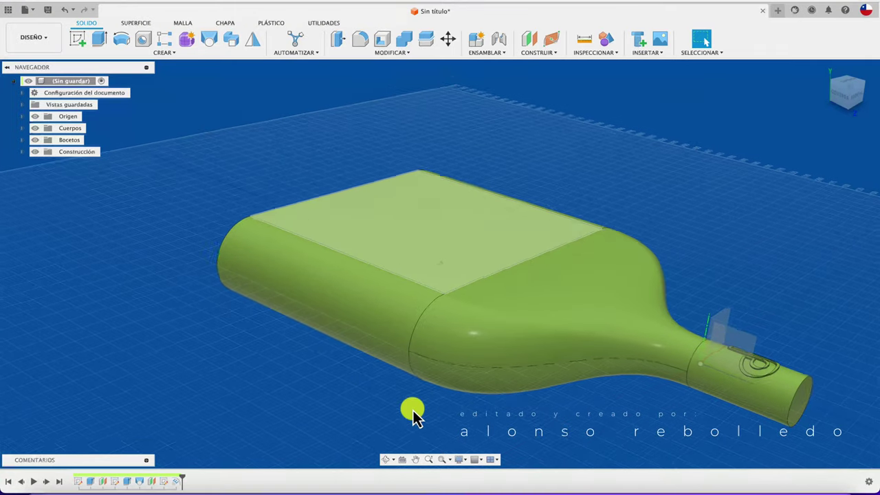
pyautogui.scroll(3, 456, 220)
pyautogui.scroll(3, 232, 145)
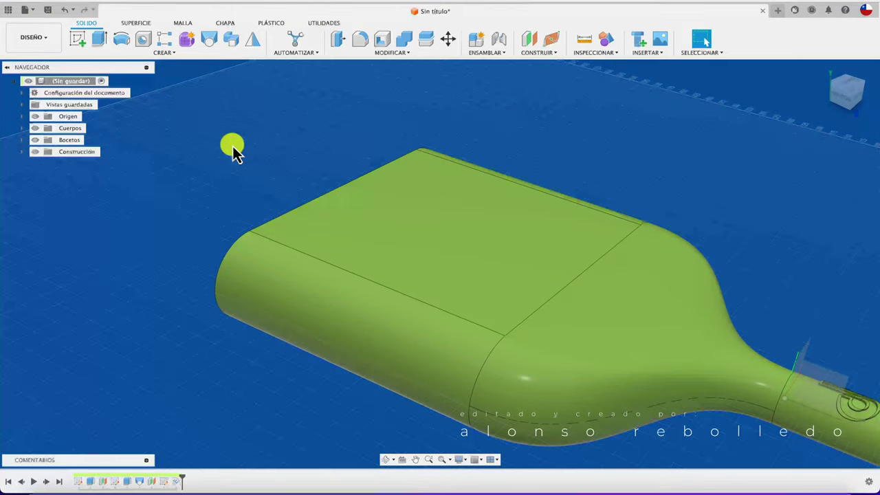
# - Import wal-petroleo.svg onto the flask's flat top face
pyautogui.click(650, 54)
pyautogui.click(663, 106)
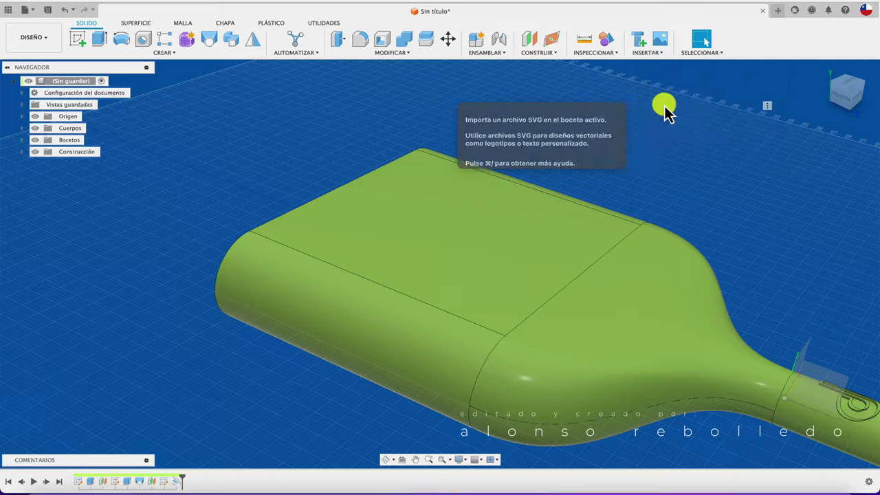
pyautogui.click(343, 347)
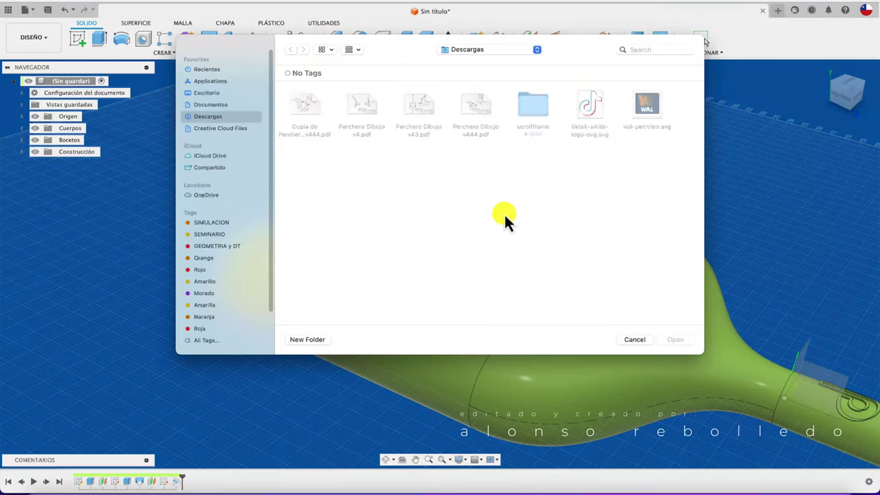
pyautogui.click(650, 108)
pyautogui.click(677, 340)
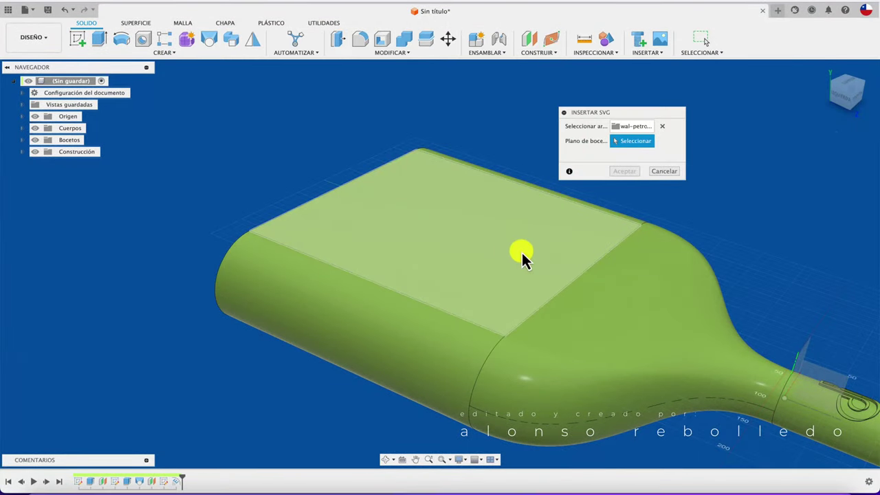
pyautogui.click(465, 223)
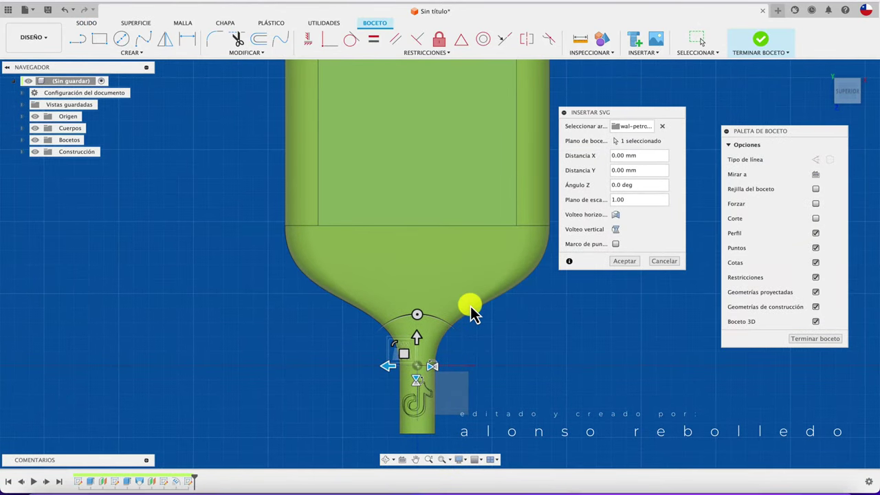
# - Enlarge and centre the WAL logo on the flat body face, then finish the sketch
pyautogui.moveTo(473, 313); pyautogui.dragTo(412, 357, button='middle')
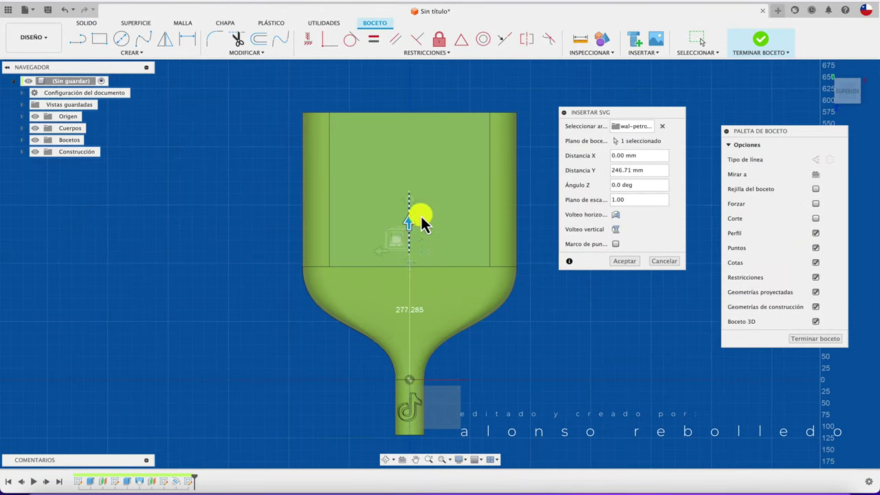
pyautogui.moveTo(412, 357); pyautogui.dragTo(428, 181)
pyautogui.scroll(2, 436, 185)
pyautogui.scroll(1, 437, 184)
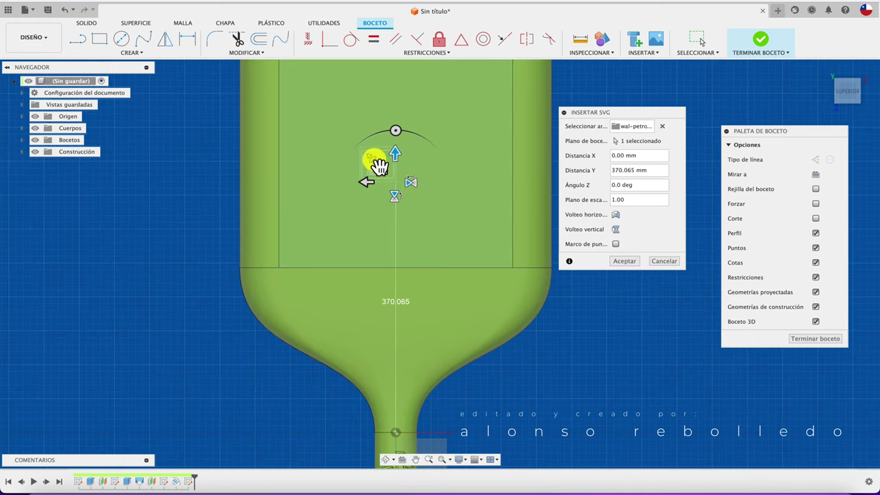
pyautogui.moveTo(348, 127)
pyautogui.mouseDown()
pyautogui.moveTo(378, 196)
pyautogui.moveTo(439, 198)
pyautogui.mouseUp()
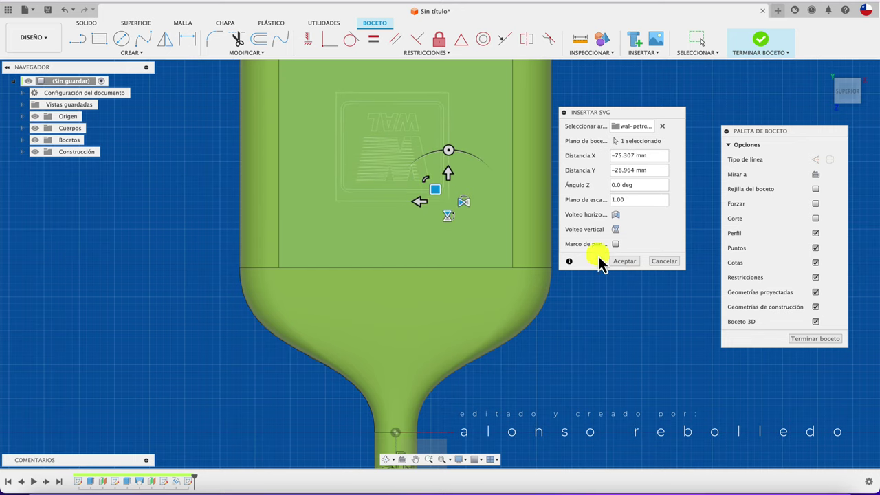
pyautogui.moveTo(539, 351); pyautogui.dragTo(535, 374, button='middle')
pyautogui.moveTo(440, 255); pyautogui.dragTo(456, 268)
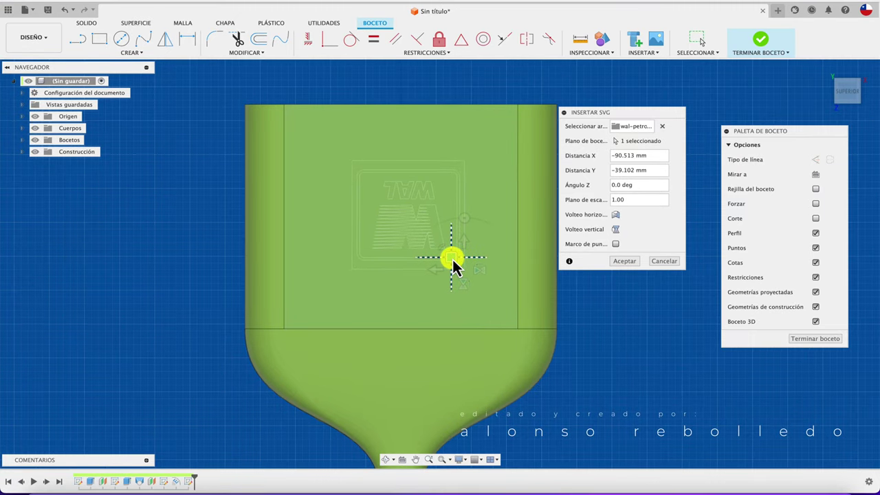
pyautogui.click(623, 261)
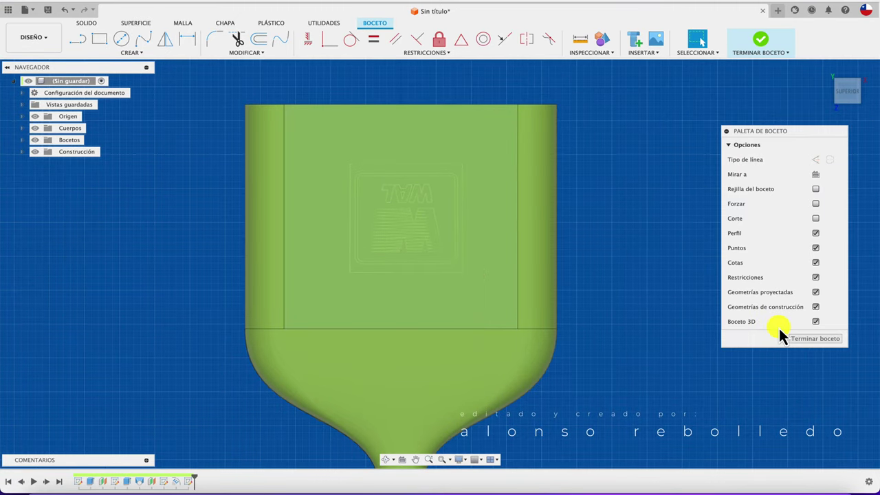
pyautogui.click(821, 344)
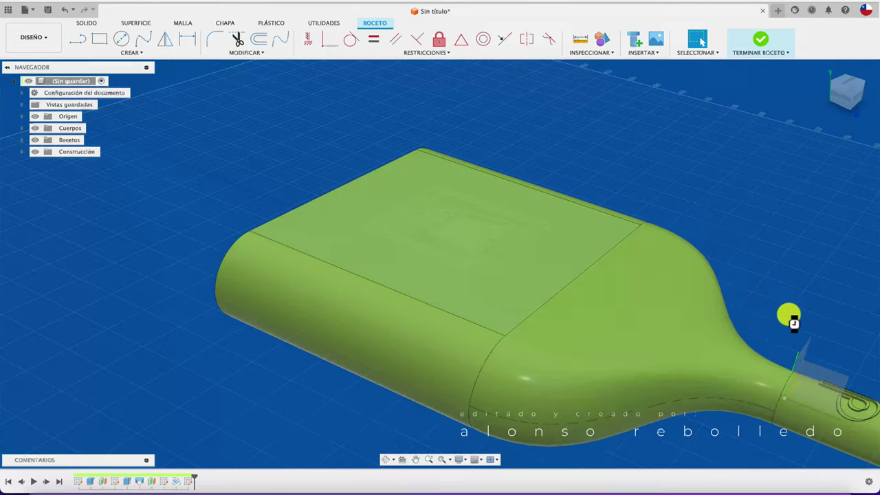
# - Start an emboss and select the WAL letters, outer border ring and T shape
pyautogui.scroll(5, 466, 227)
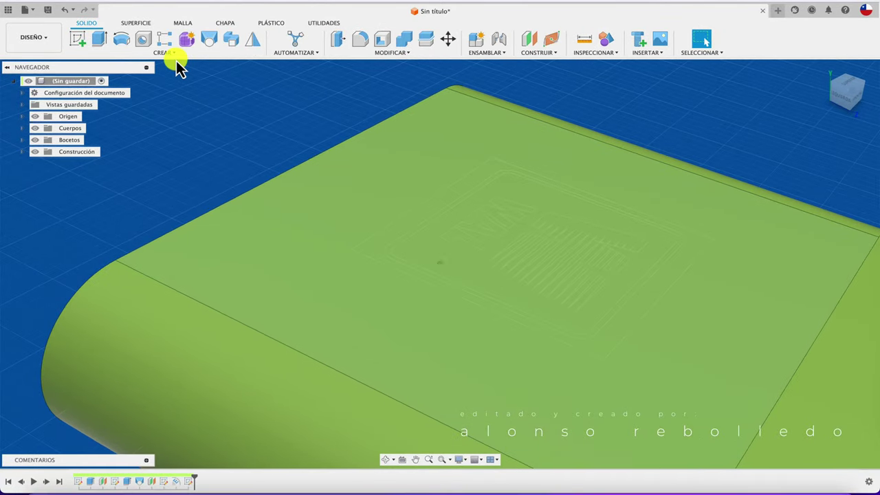
pyautogui.click(175, 53)
pyautogui.click(130, 169)
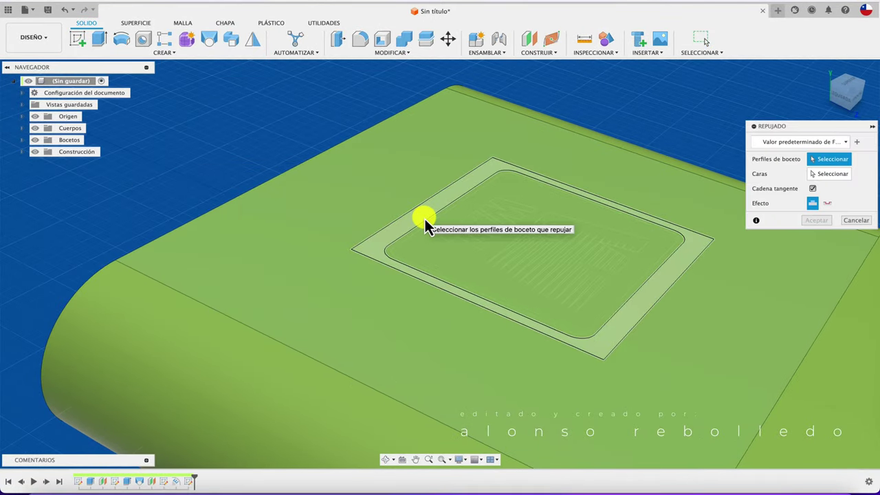
pyautogui.scroll(5, 385, 247)
pyautogui.click(366, 268)
pyautogui.click(348, 269)
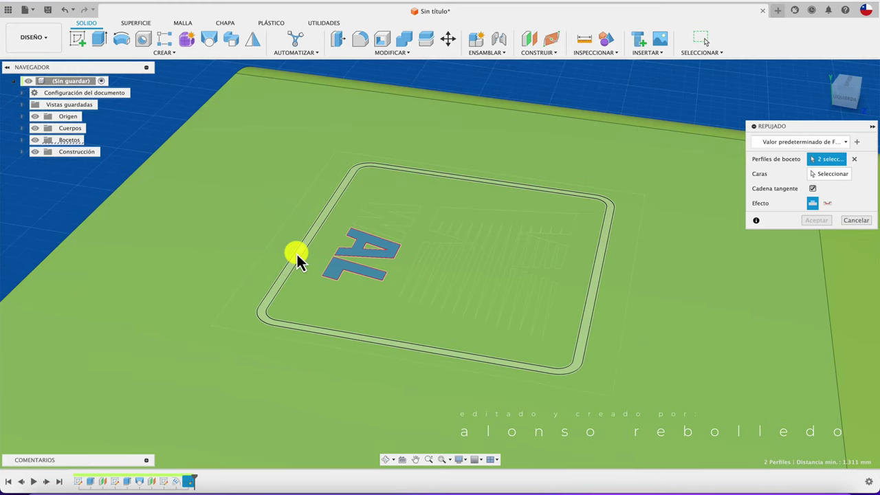
pyautogui.click(296, 253)
pyautogui.click(387, 237)
pyautogui.click(458, 219)
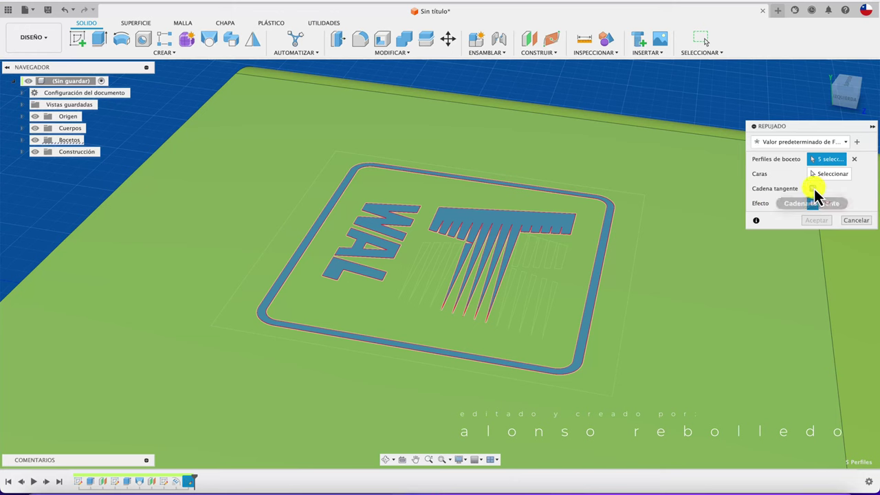
# - Add all the thin comb teeth of the T logo to the emboss profiles
pyautogui.click(531, 255)
pyautogui.click(547, 252)
pyautogui.click(560, 260)
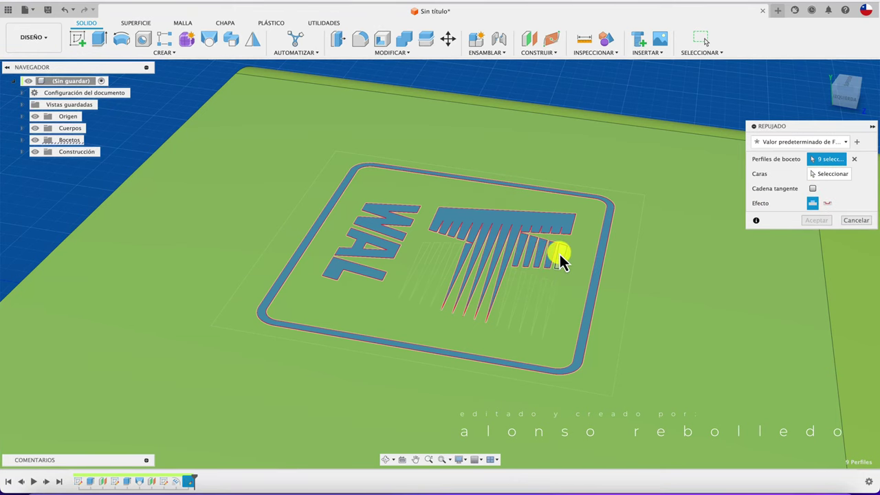
pyautogui.click(563, 261)
pyautogui.click(550, 292)
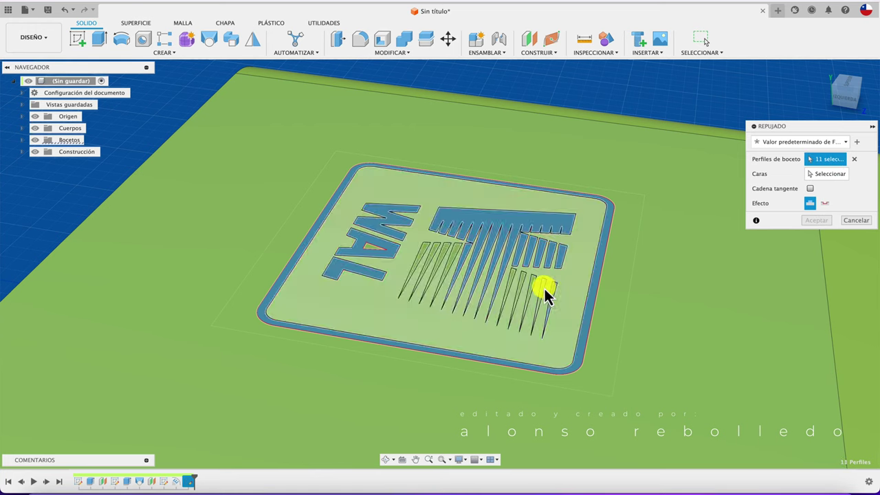
pyautogui.click(528, 281)
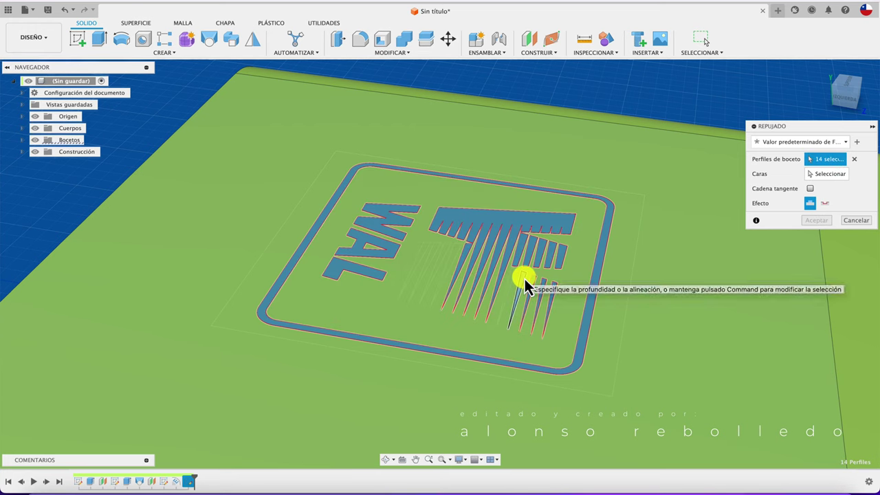
pyautogui.click(523, 278)
pyautogui.click(512, 276)
pyautogui.click(456, 265)
pyautogui.click(449, 254)
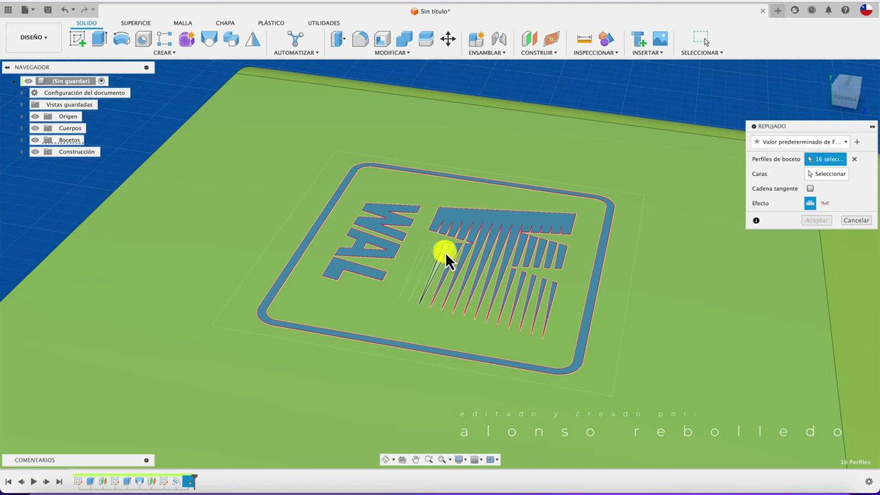
pyautogui.click(431, 251)
pyautogui.click(425, 249)
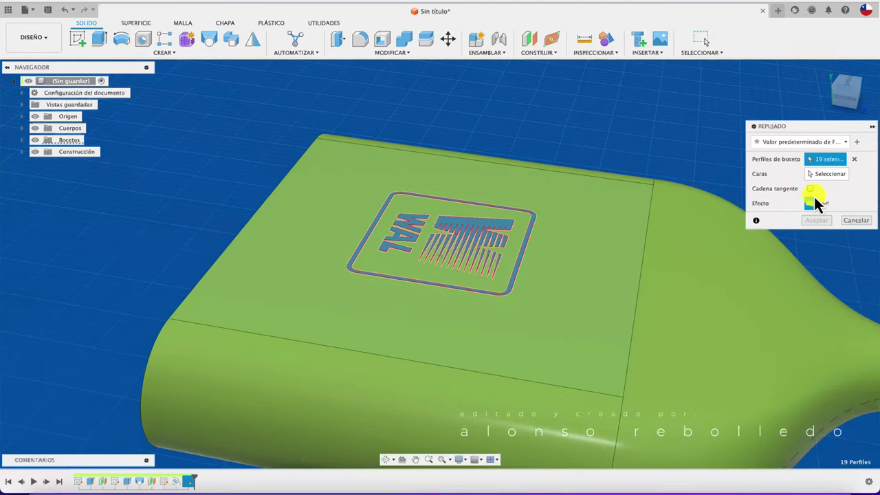
# - Emboss the WAL logo outward onto the flat top body face
pyautogui.click(827, 173)
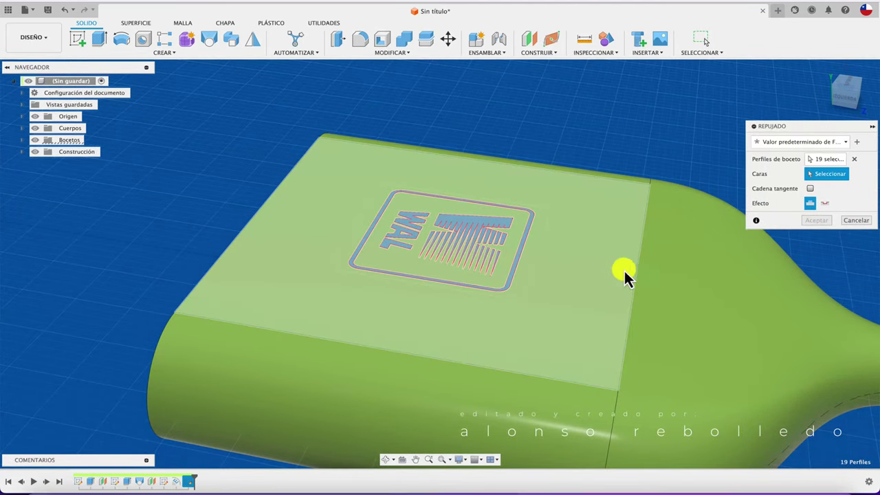
pyautogui.click(603, 279)
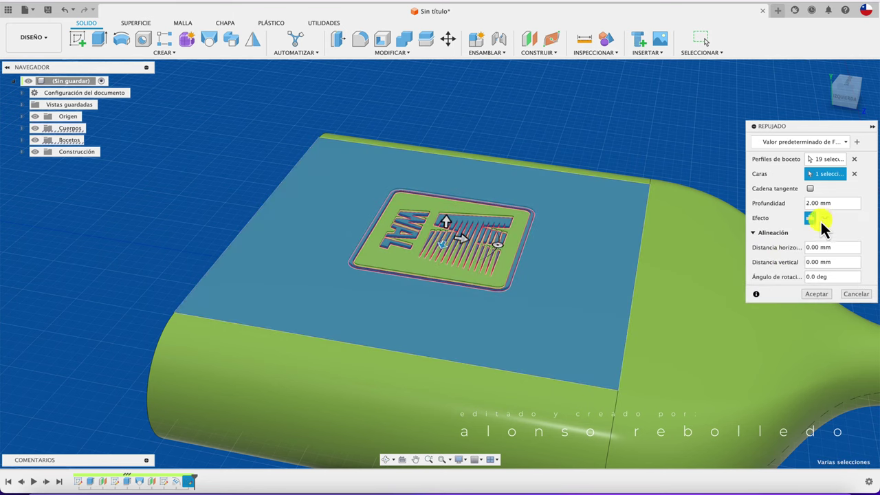
pyautogui.click(825, 217)
pyautogui.click(818, 294)
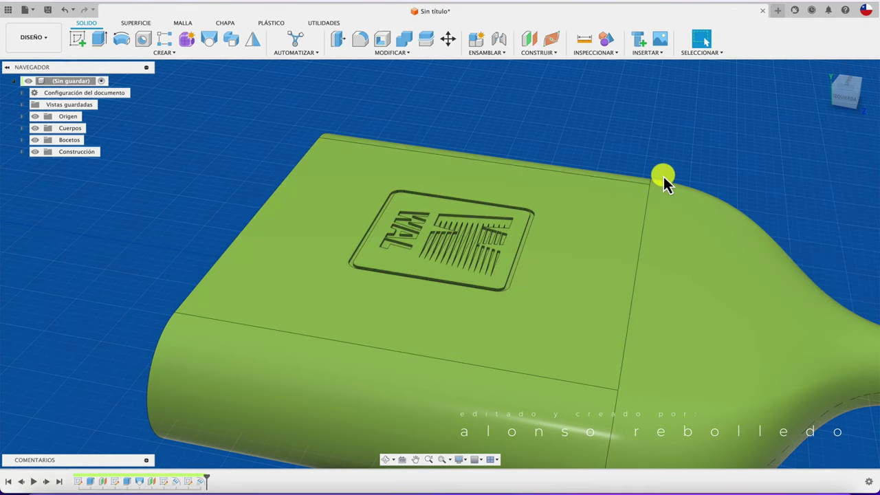
pyautogui.scroll(-5, 670, 162)
# - Add an offset plane from the XZ plane at 193.847 mm, above the neck
pyautogui.keyDown('shift'); pyautogui.moveTo(670, 161); pyautogui.dragTo(601, 212, button='middle'); pyautogui.keyUp('shift')
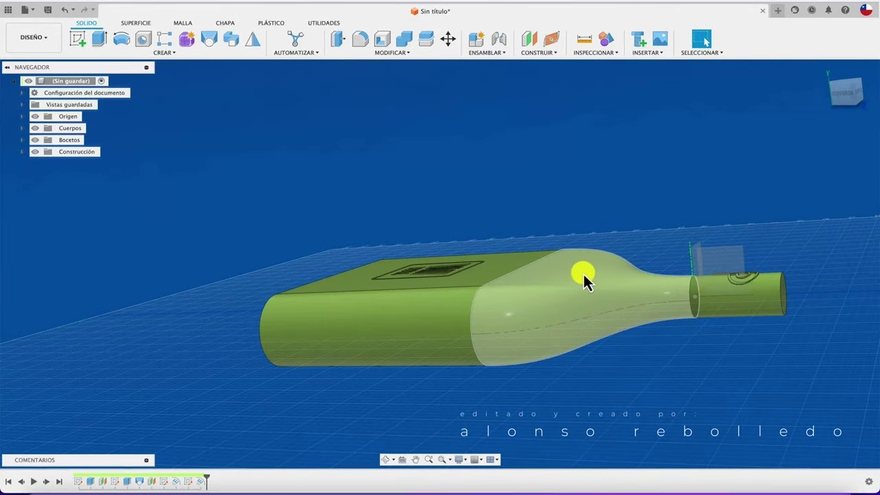
pyautogui.moveTo(583, 281)
pyautogui.keyDown('shift'); pyautogui.mouseDown(button='middle')
pyautogui.moveTo(597, 196)
pyautogui.moveTo(587, 185)
pyautogui.moveTo(542, 173)
pyautogui.moveTo(435, 175)
pyautogui.moveTo(485, 106)
pyautogui.moveTo(485, 91)
pyautogui.mouseUp(button='middle'); pyautogui.keyUp('shift')
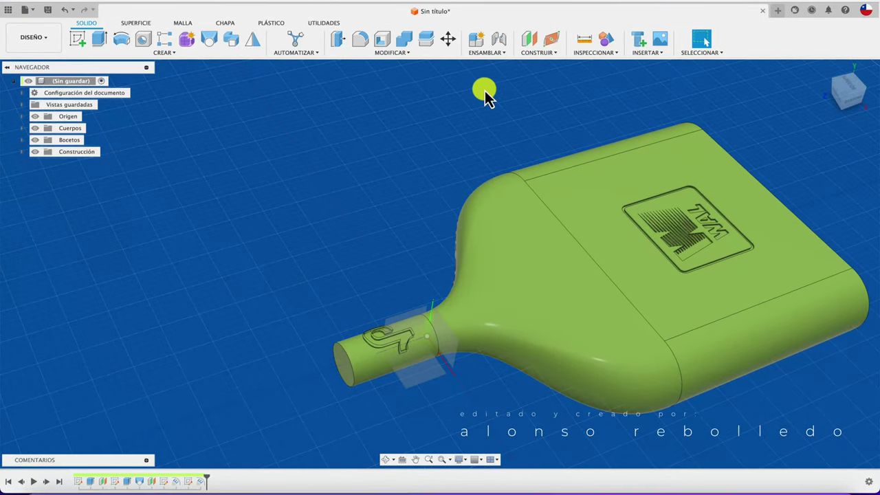
pyautogui.click(534, 44)
pyautogui.click(421, 386)
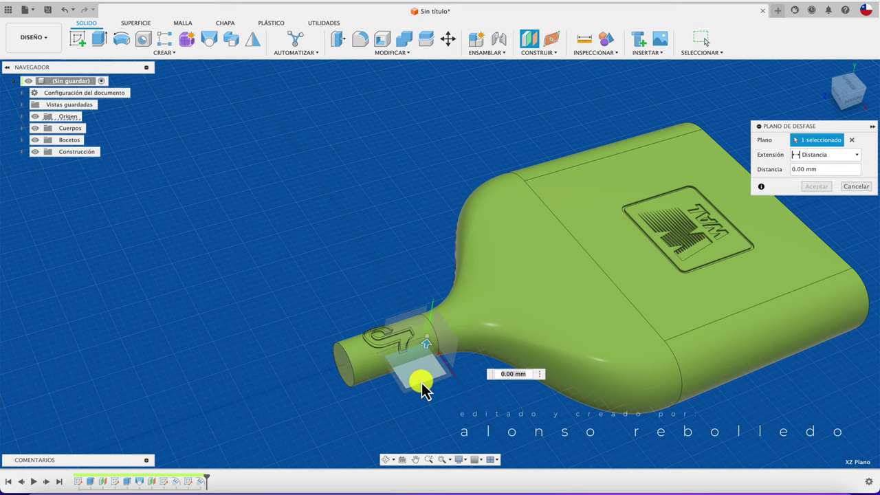
pyautogui.moveTo(428, 358); pyautogui.dragTo(436, 244)
pyautogui.moveTo(436, 243)
pyautogui.keyDown('shift'); pyautogui.mouseDown(button='middle')
pyautogui.moveTo(559, 250)
pyautogui.moveTo(606, 242)
pyautogui.mouseUp(button='middle'); pyautogui.keyUp('shift')
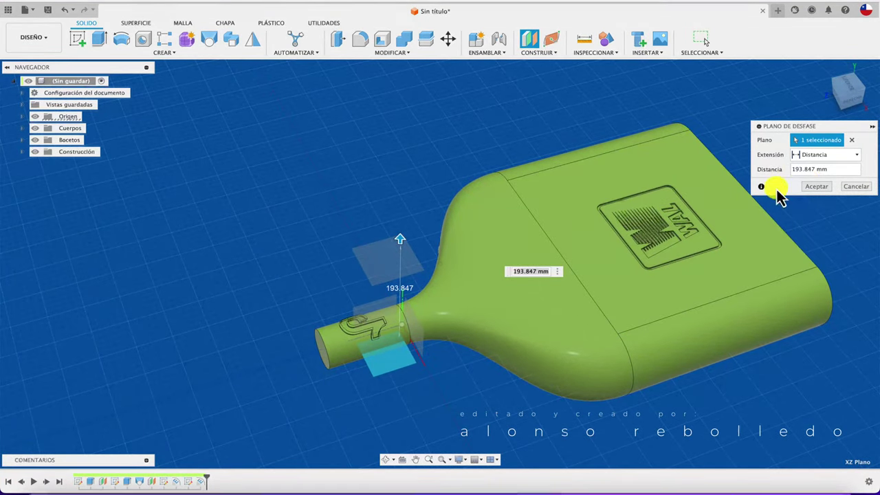
pyautogui.click(824, 191)
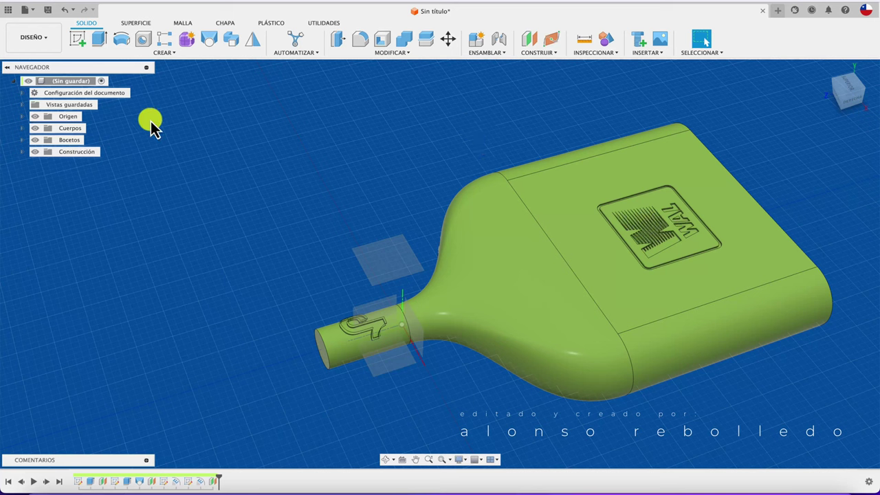
# - Start a sketch on the offset plane and insert tiktok-white-logo-svg.svg into it
pyautogui.click(79, 40)
pyautogui.click(378, 256)
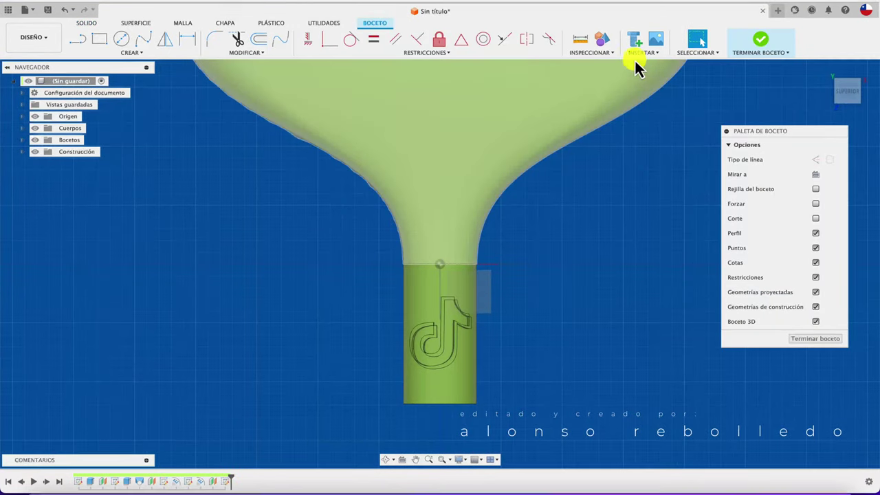
pyautogui.click(645, 53)
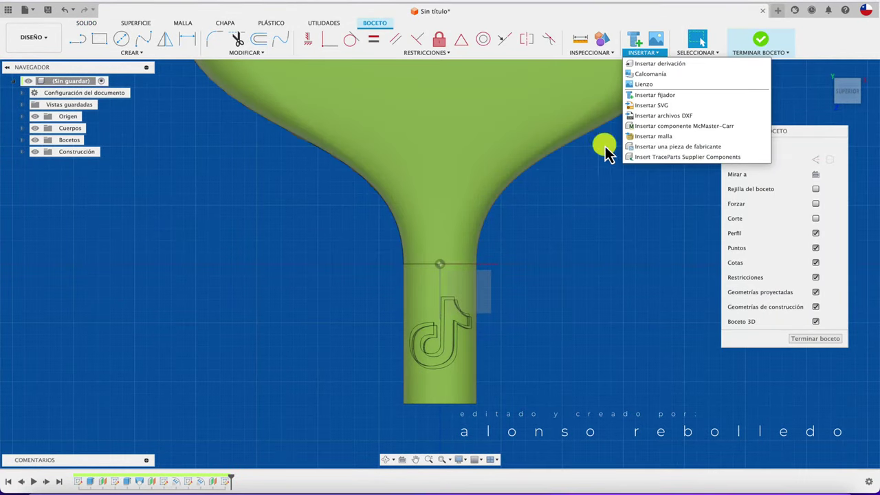
pyautogui.click(658, 106)
pyautogui.click(336, 343)
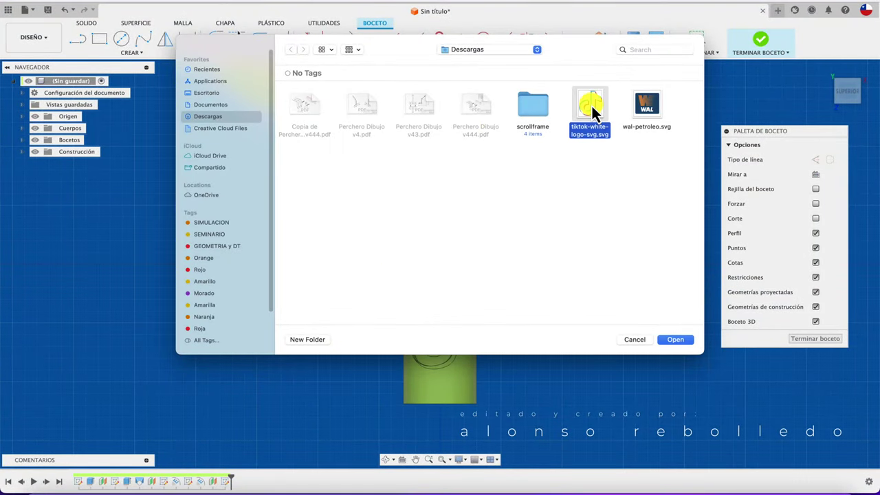
pyautogui.click(677, 340)
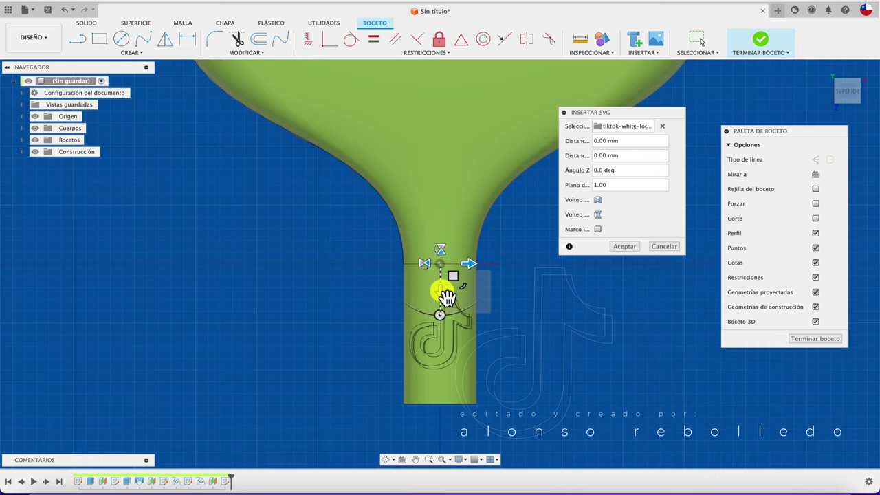
# - Position the TikTok logo over the shoulder at -74.249 mm and -54.152 mm, then finish the sketch
pyautogui.moveTo(440, 291); pyautogui.dragTo(451, 110)
pyautogui.scroll(-3, 460, 229)
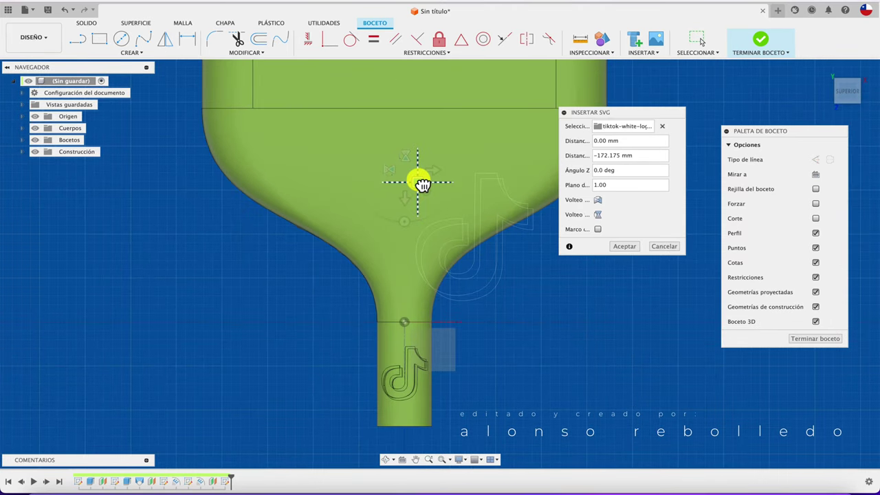
pyautogui.moveTo(422, 184); pyautogui.dragTo(349, 144)
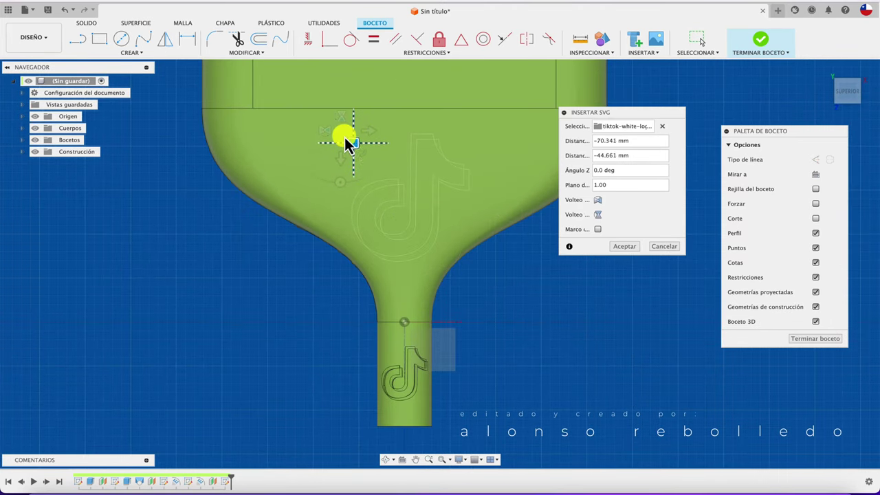
pyautogui.click(625, 248)
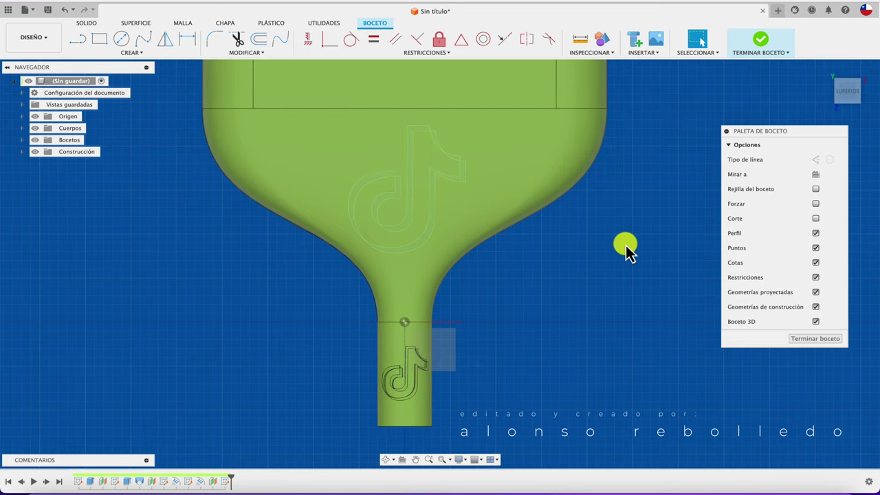
pyautogui.scroll(-1, 688, 310)
pyautogui.click(794, 339)
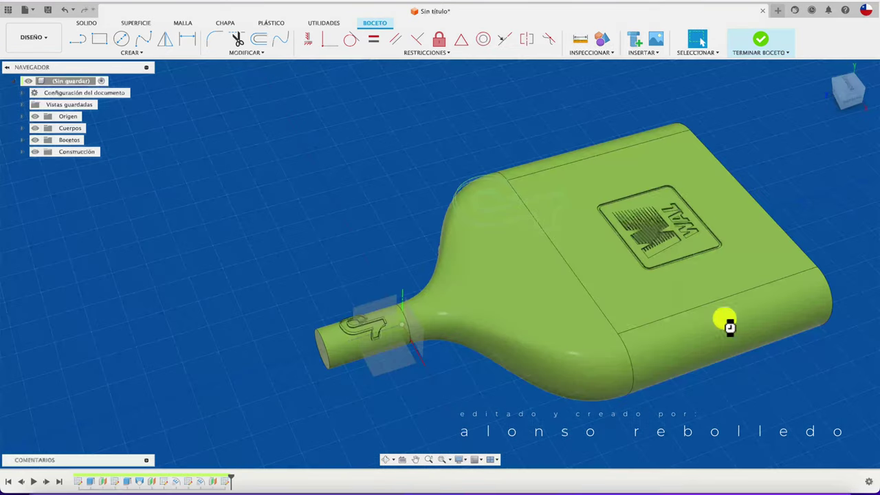
# - Start an emboss with tangent chain off and select the TikTok logo's ring profiles
pyautogui.keyDown('shift'); pyautogui.moveTo(476, 237); pyautogui.dragTo(434, 187, button='middle'); pyautogui.keyUp('shift')
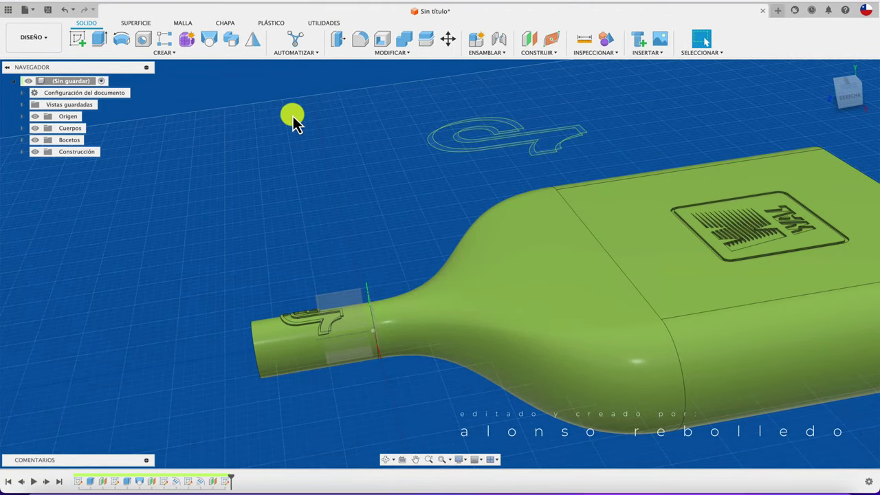
pyautogui.click(173, 53)
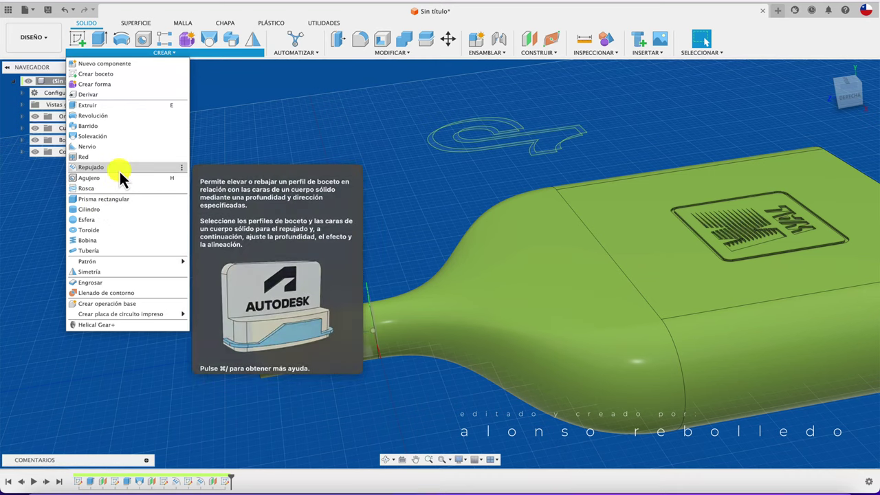
pyautogui.click(91, 168)
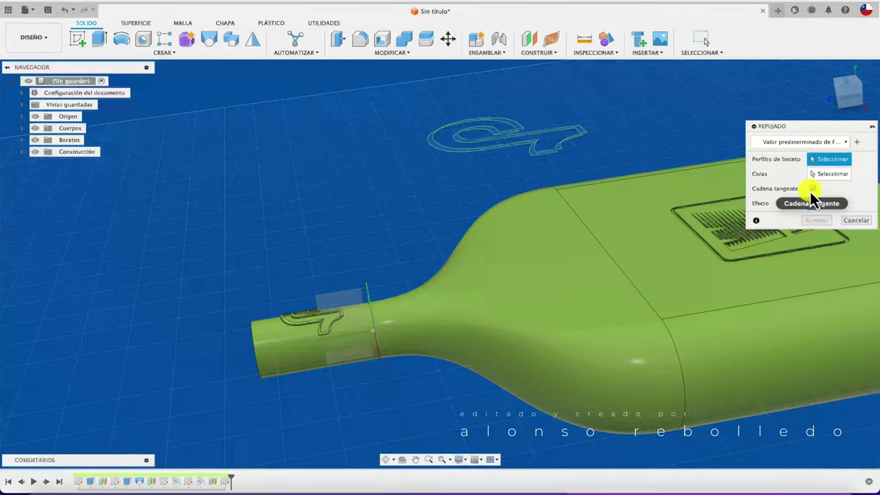
pyautogui.click(813, 188)
pyautogui.scroll(2, 475, 134)
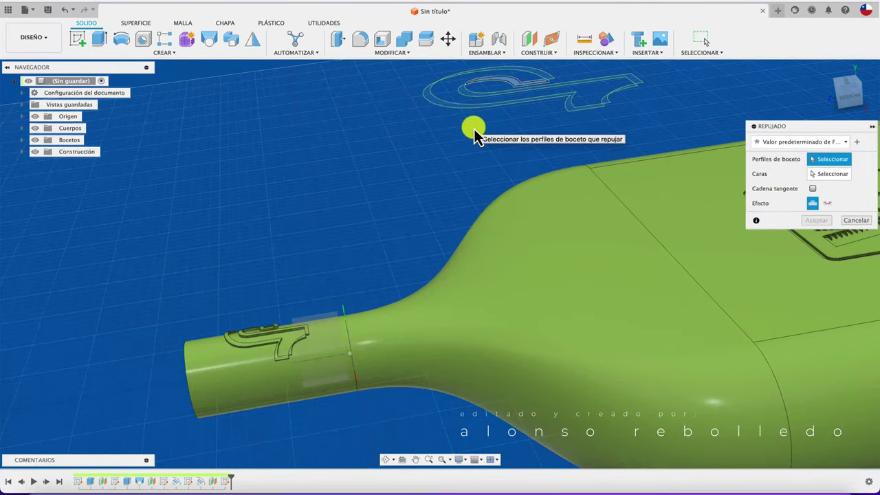
pyautogui.scroll(3, 457, 245)
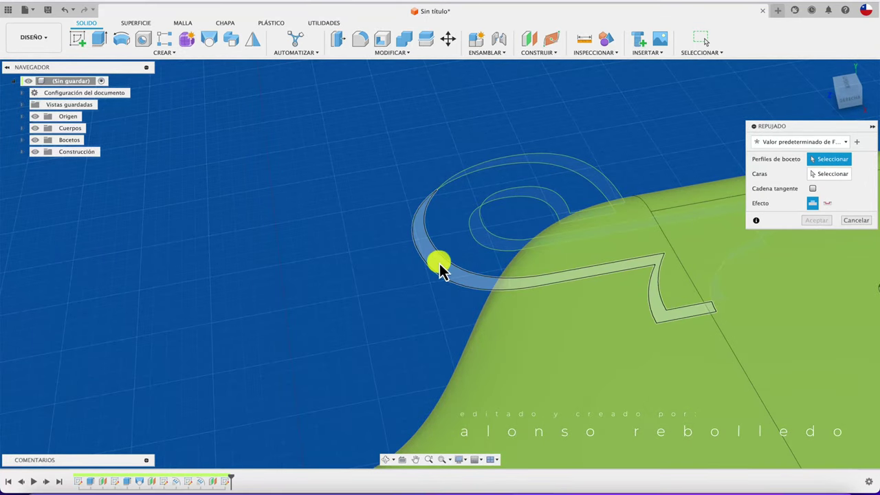
pyautogui.click(438, 265)
pyautogui.click(486, 242)
pyautogui.click(522, 205)
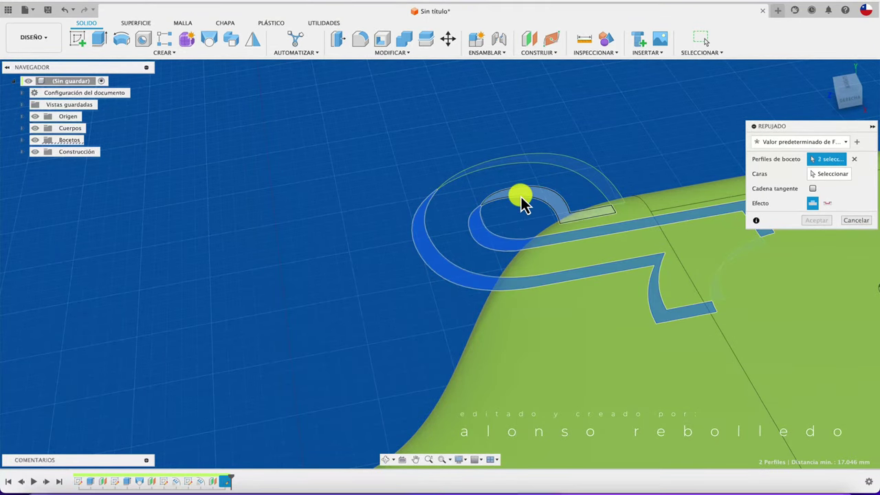
pyautogui.click(576, 172)
# - Add the remaining logo profiles and emboss them 2.00 mm onto the shoulder face
pyautogui.scroll(-2, 581, 197)
pyautogui.keyDown('shift'); pyautogui.moveTo(581, 197); pyautogui.dragTo(585, 244, button='middle'); pyautogui.keyUp('shift')
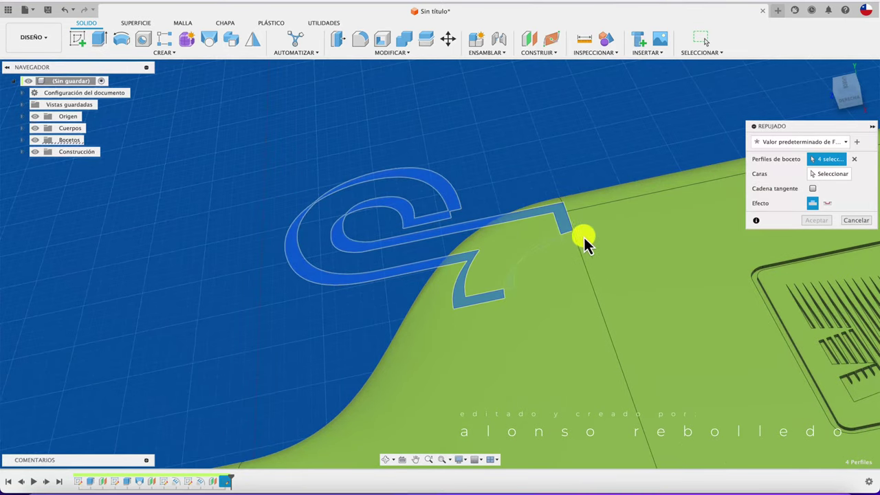
pyautogui.click(515, 272)
pyautogui.scroll(-3, 511, 277)
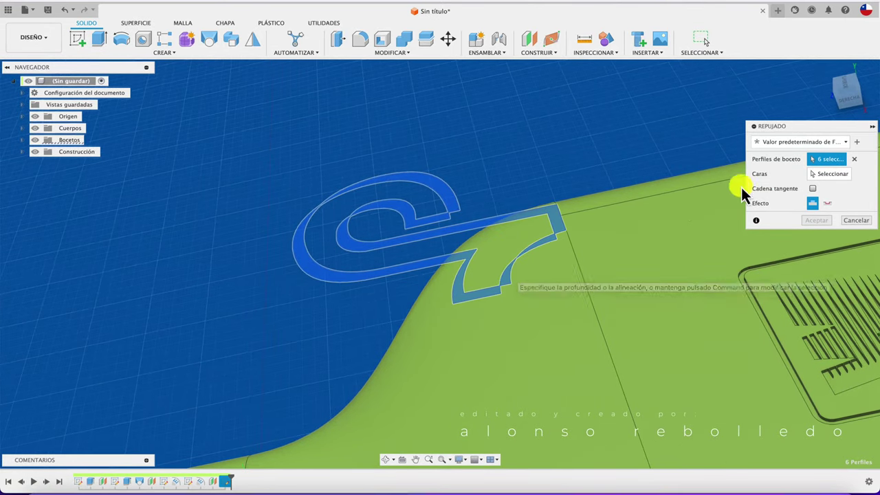
pyautogui.click(829, 175)
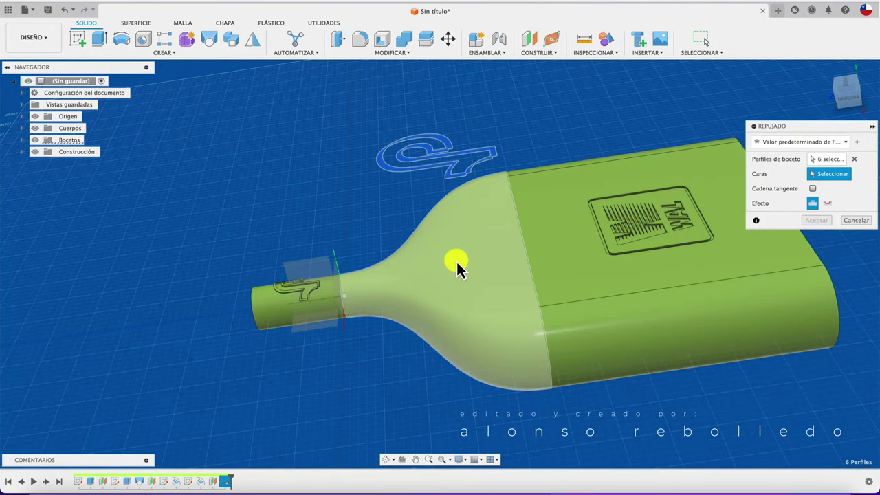
pyautogui.click(421, 365)
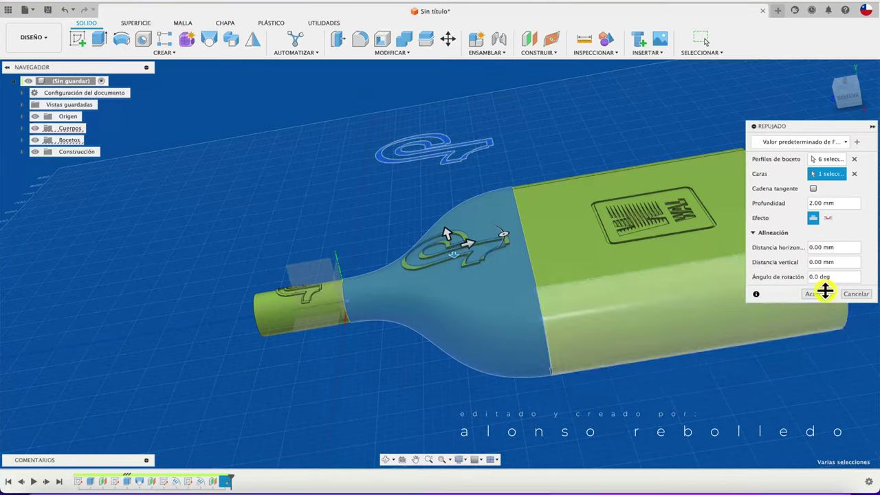
pyautogui.click(818, 295)
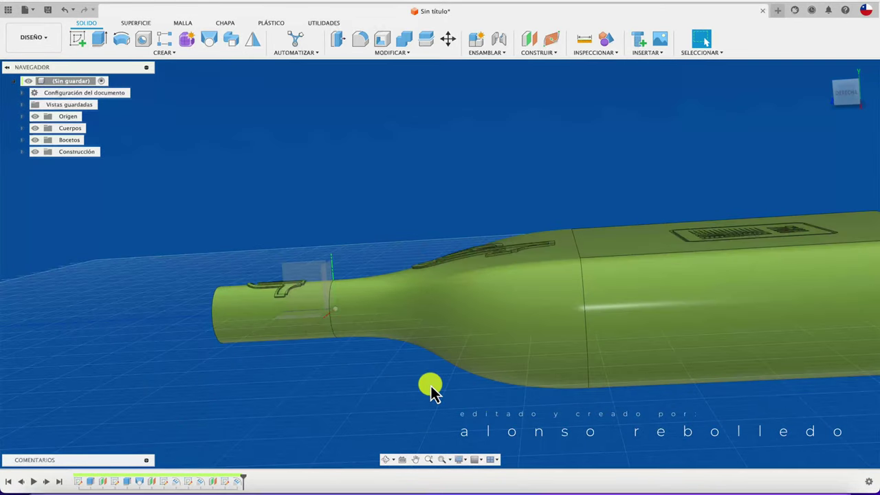
pyautogui.click(850, 97)
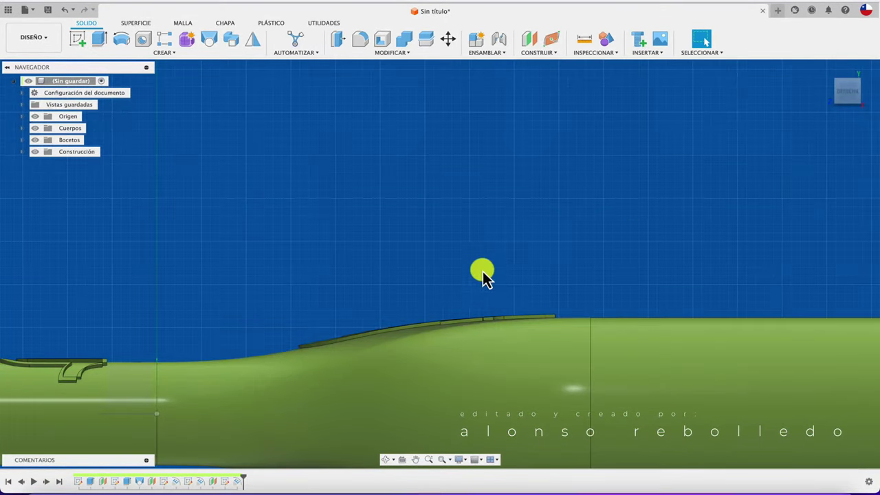